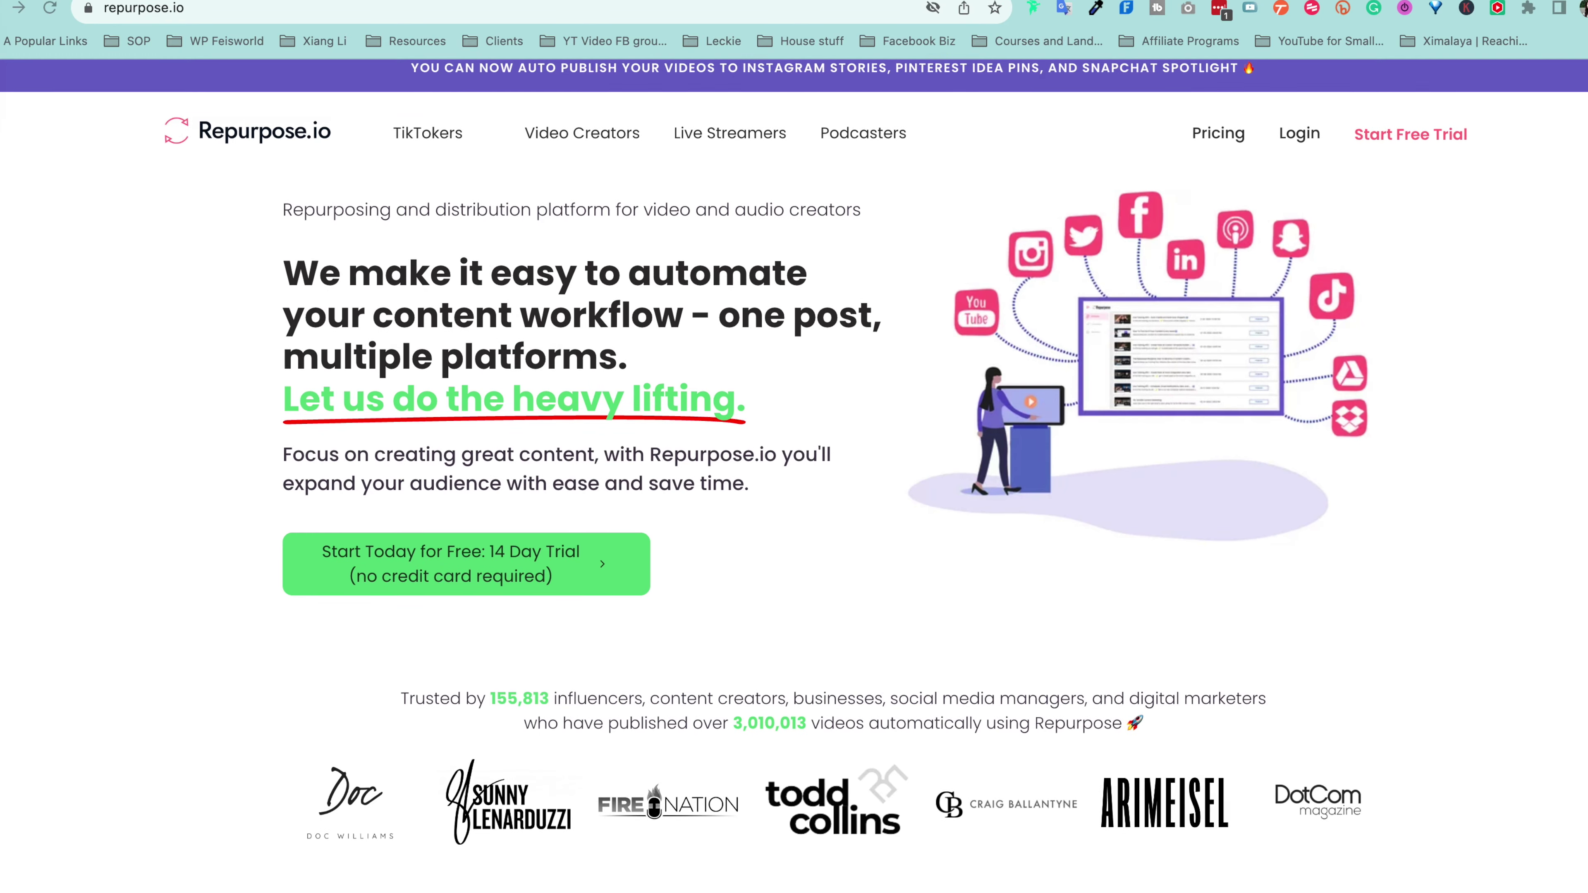
Scroll through the Repurpose.io homepage and then the Video Creators page
scroll(793, 475, "down", 10)
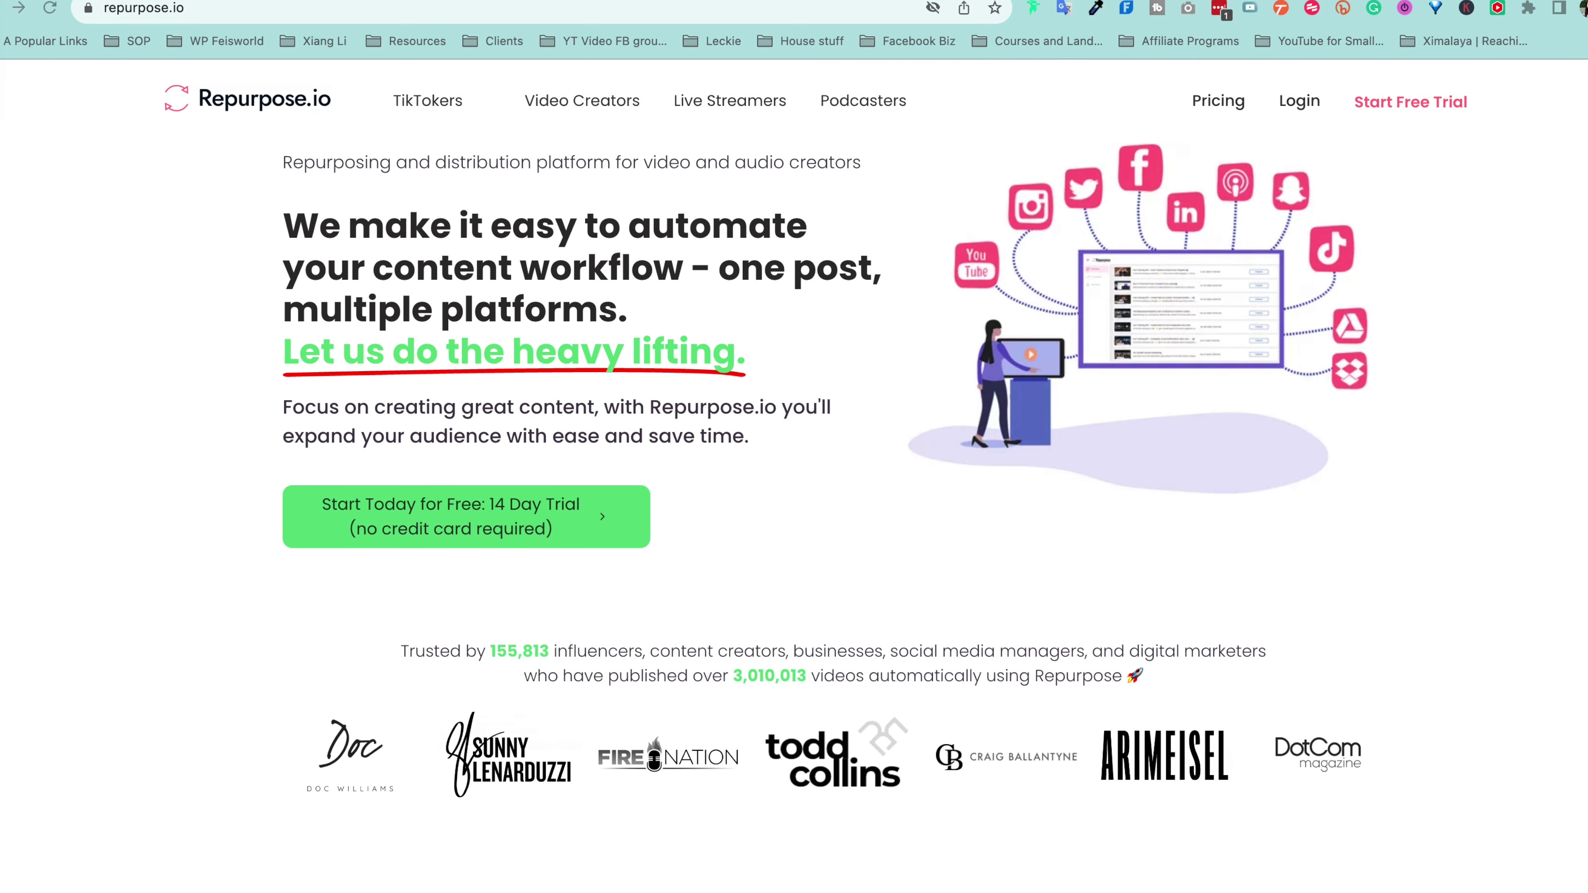
scroll(793, 475, "down", 15)
scroll(793, 475, "down", 15)
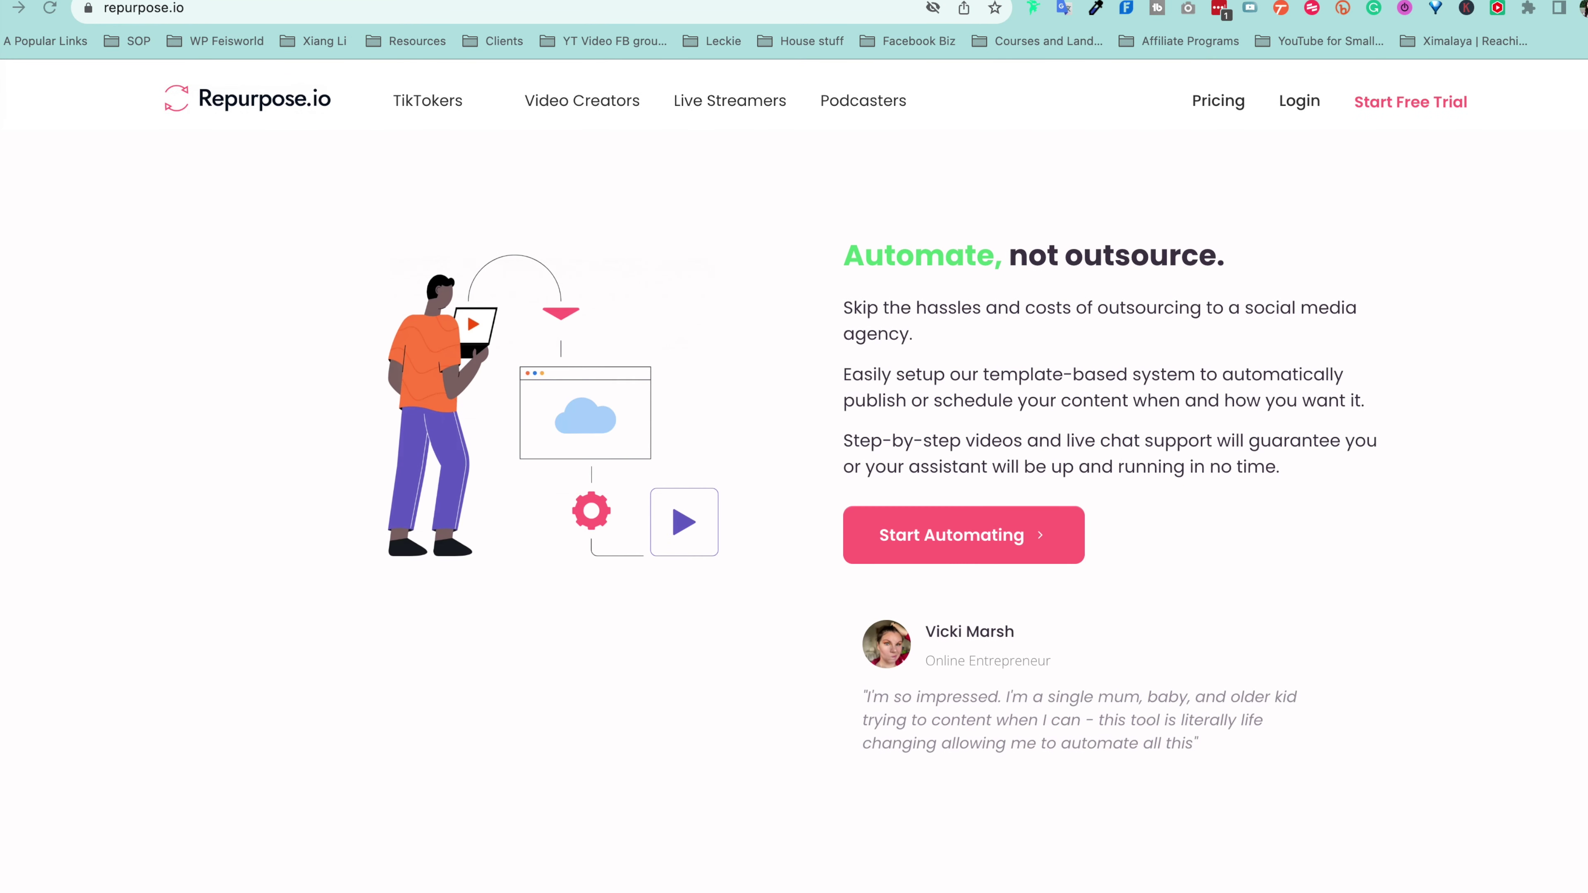
scroll(700, 253, "down", 15)
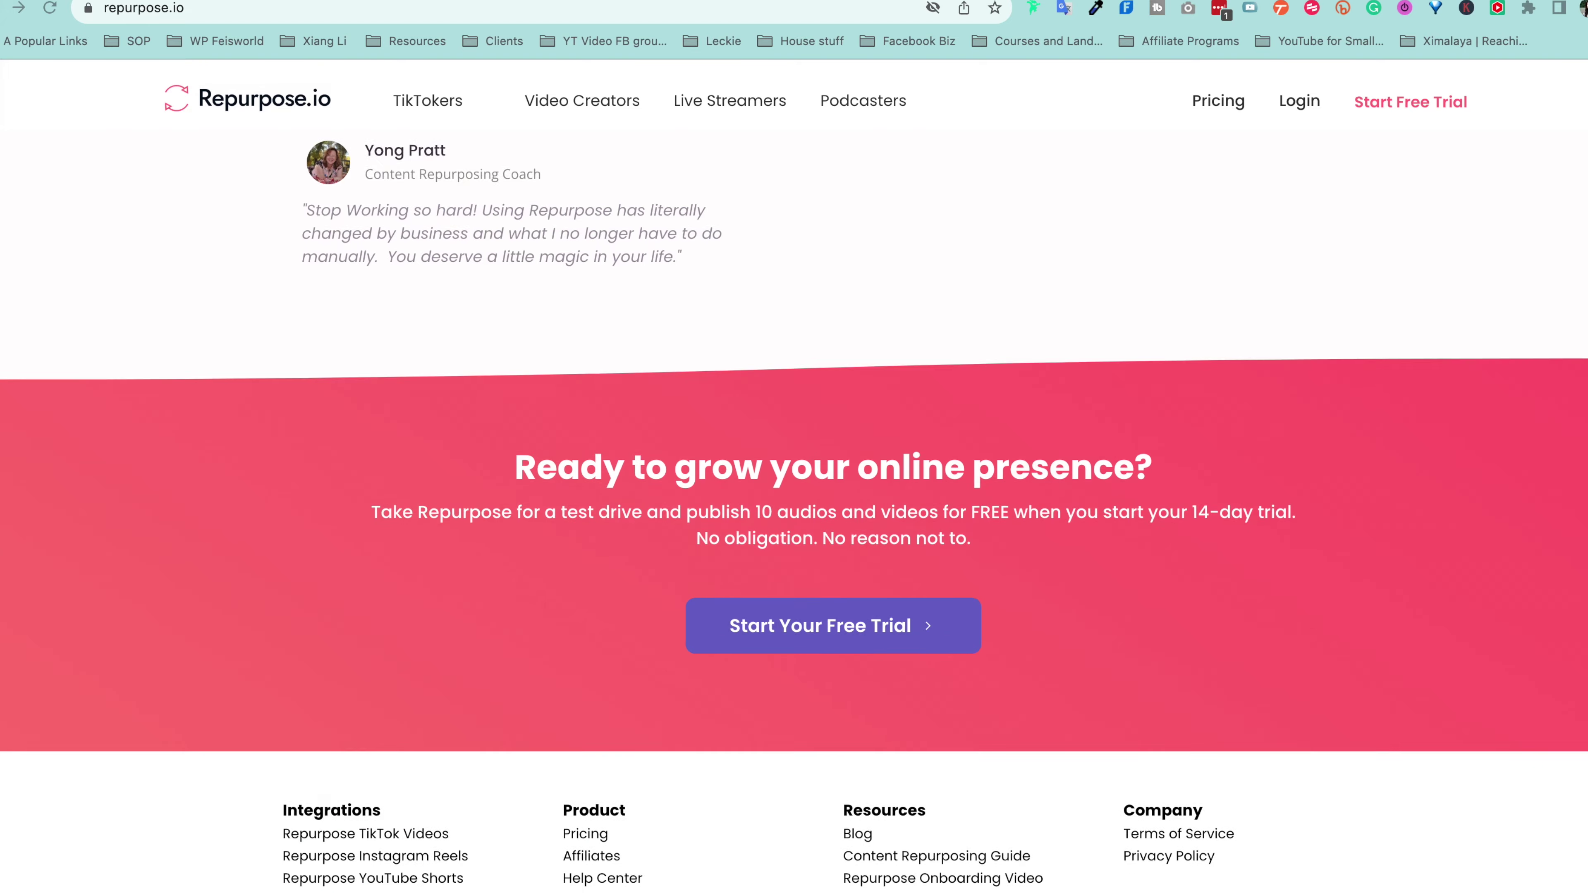
left_click(578, 100)
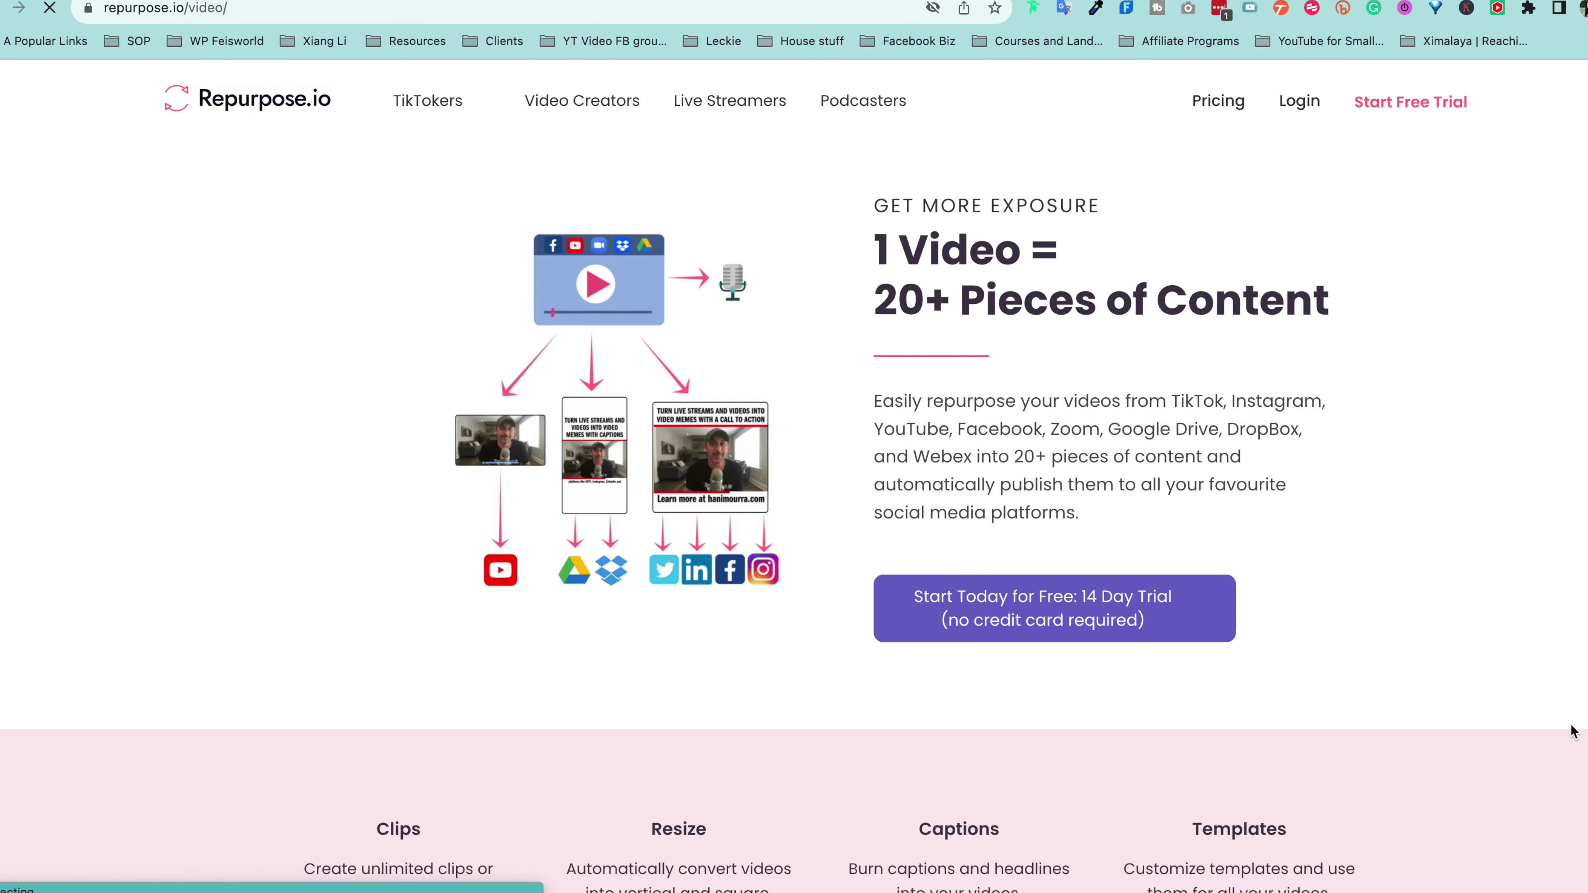
scroll(1571, 732, "down", 8)
scroll(1565, 728, "down", 15)
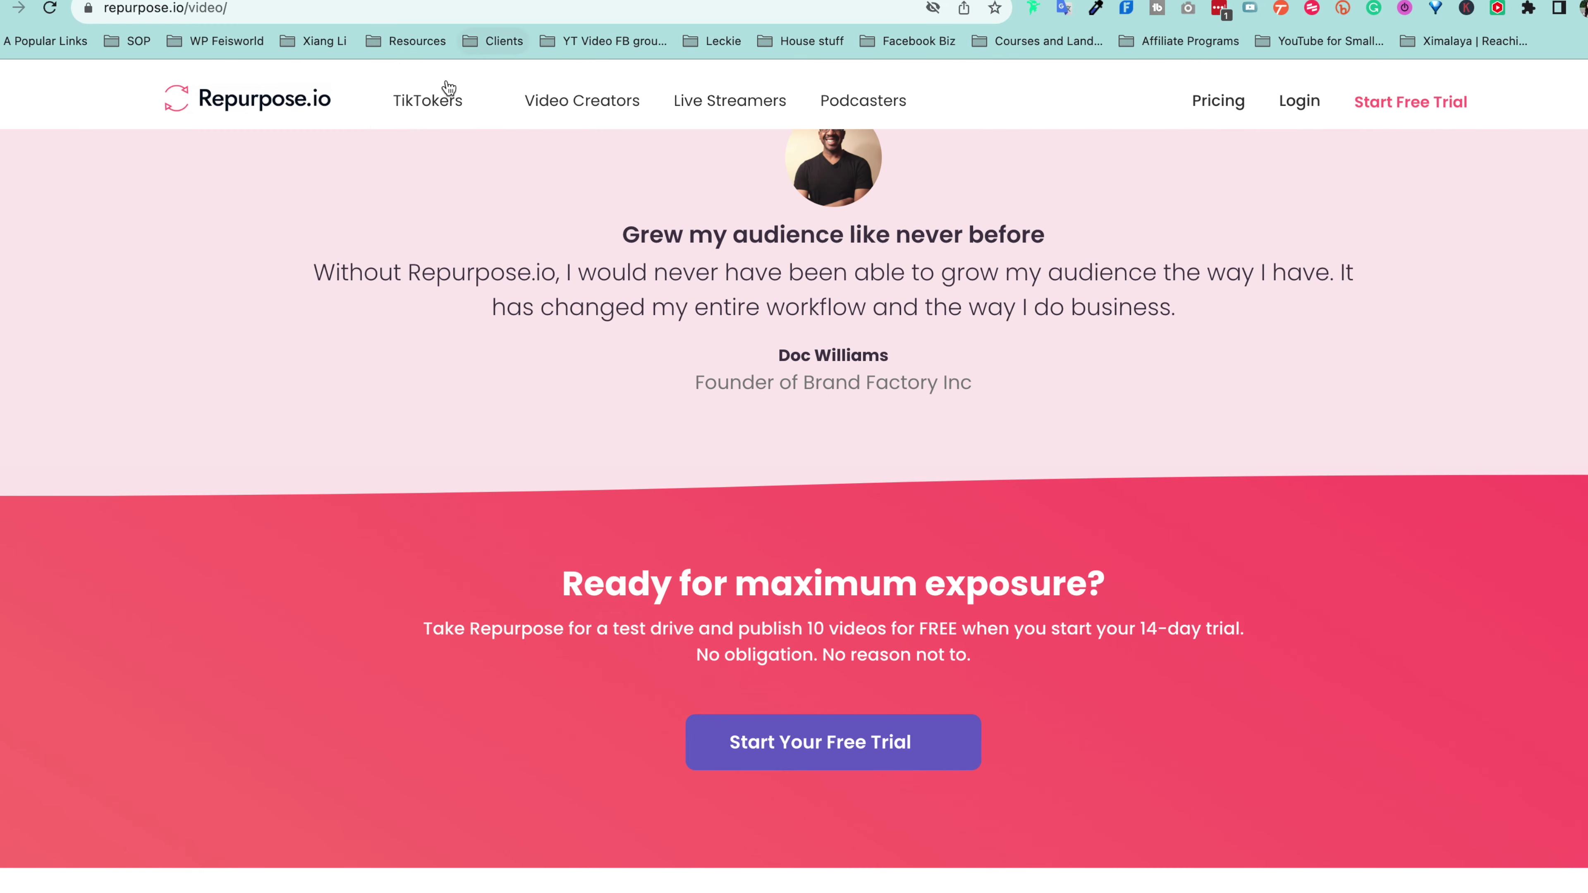
Browse the TikTokers page, then move on to the Podcasters page
left_click(448, 89)
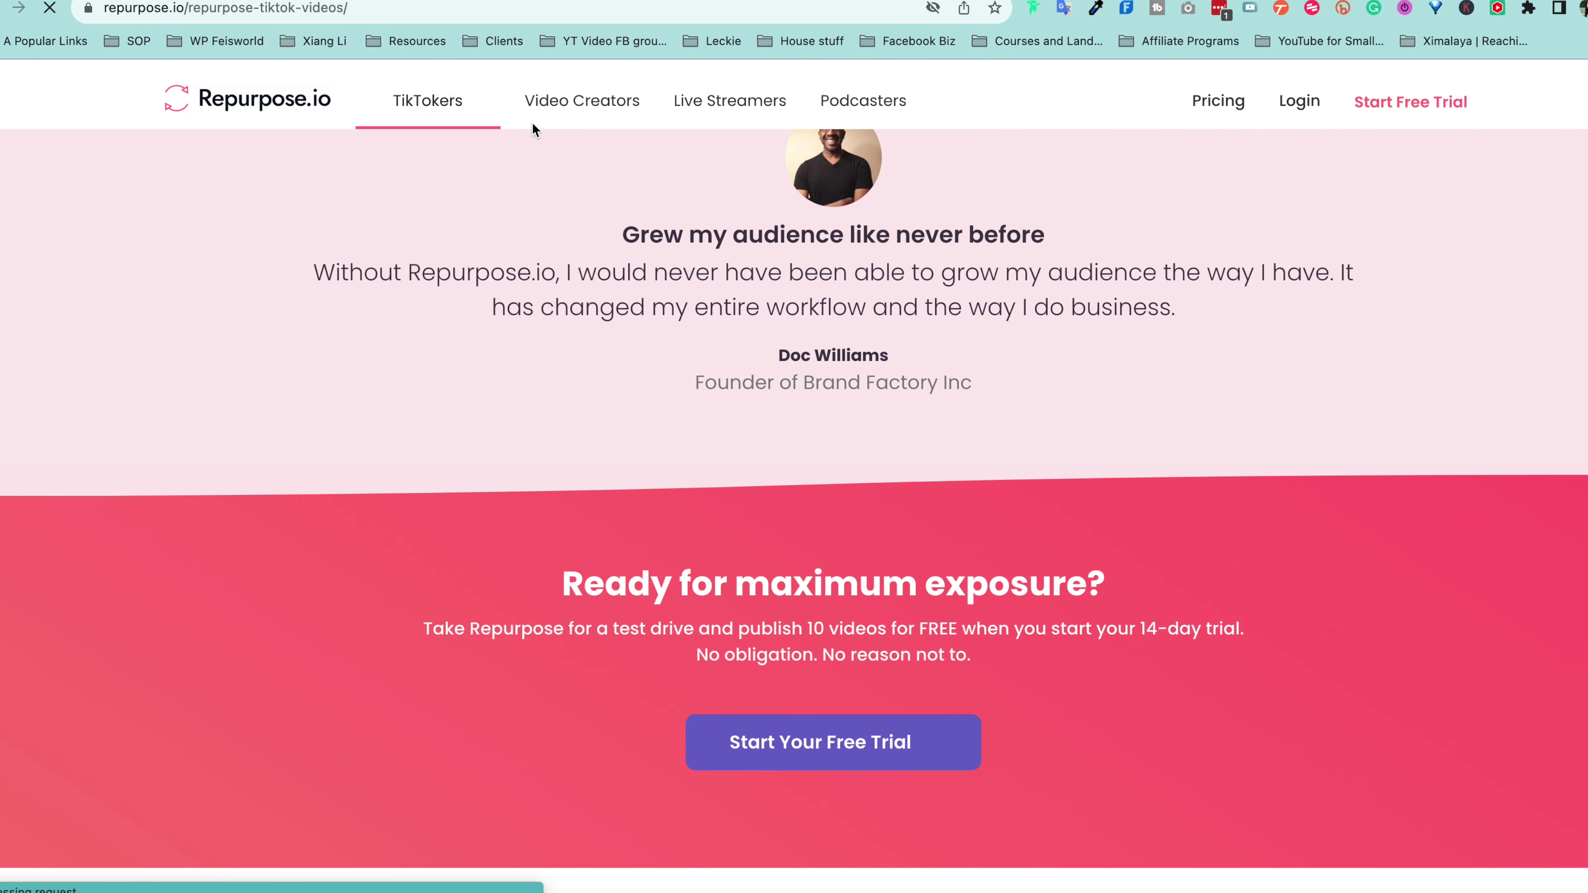
scroll(1579, 666, "down", 6)
scroll(1579, 666, "down", 5)
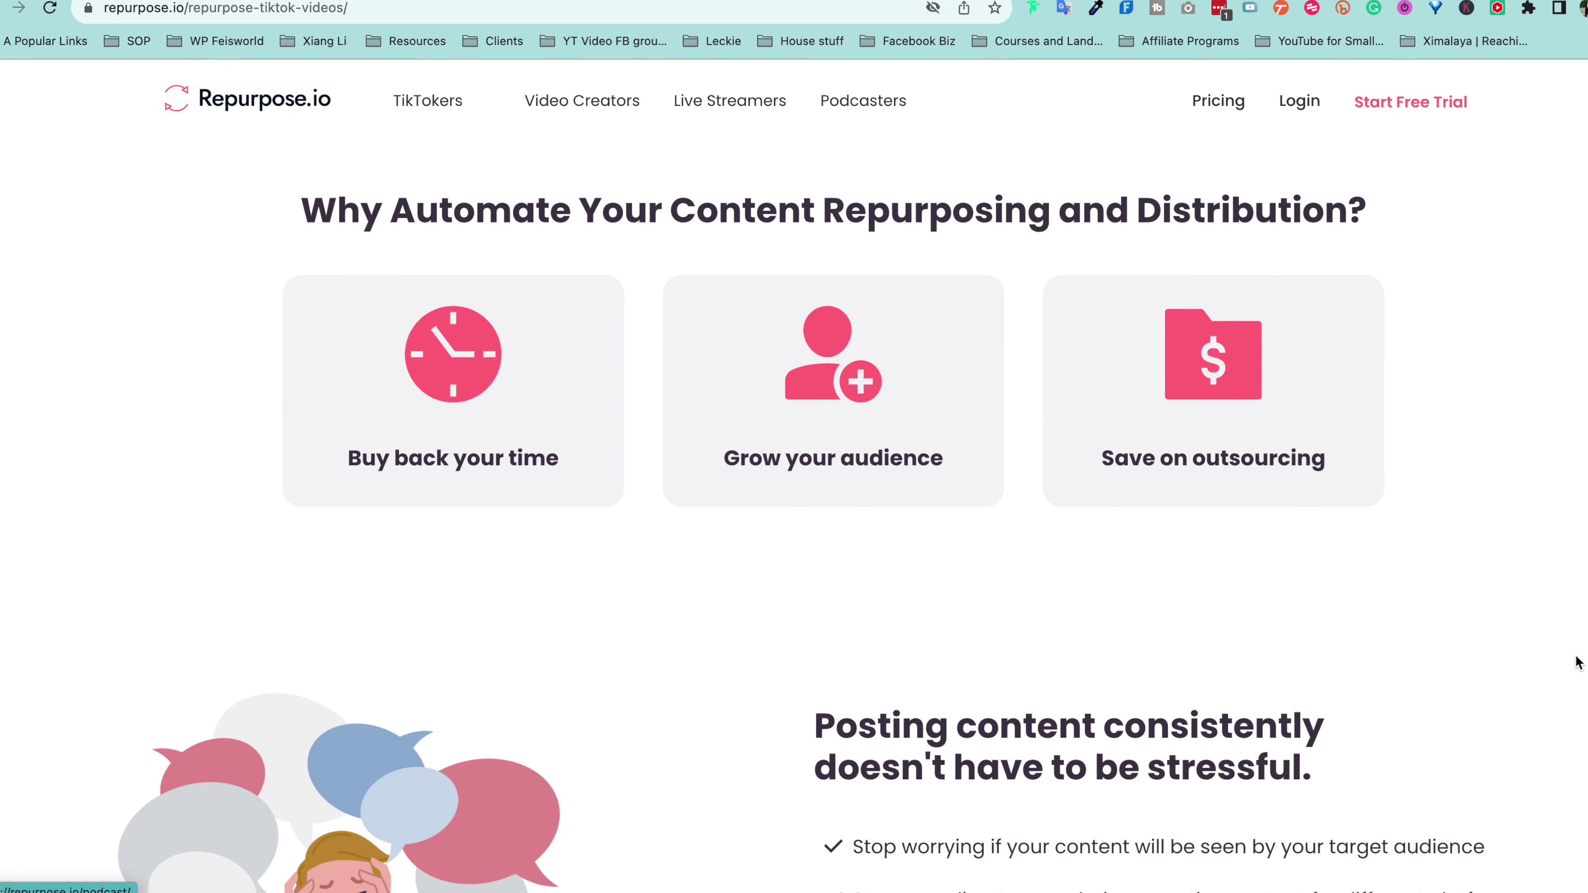
scroll(1575, 661, "down", 14)
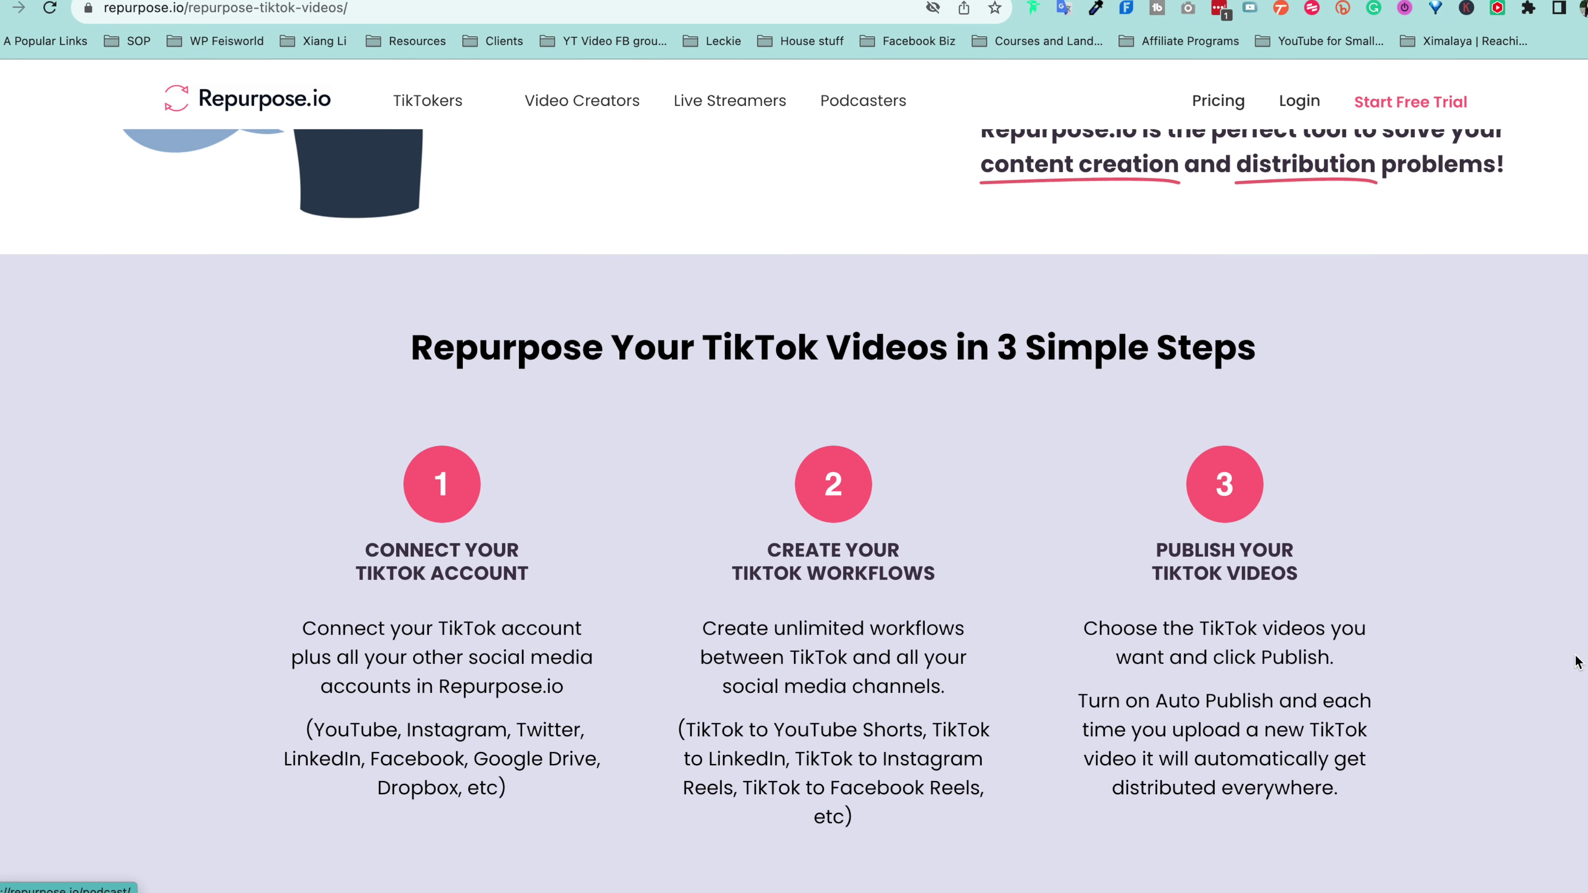
left_click(862, 100)
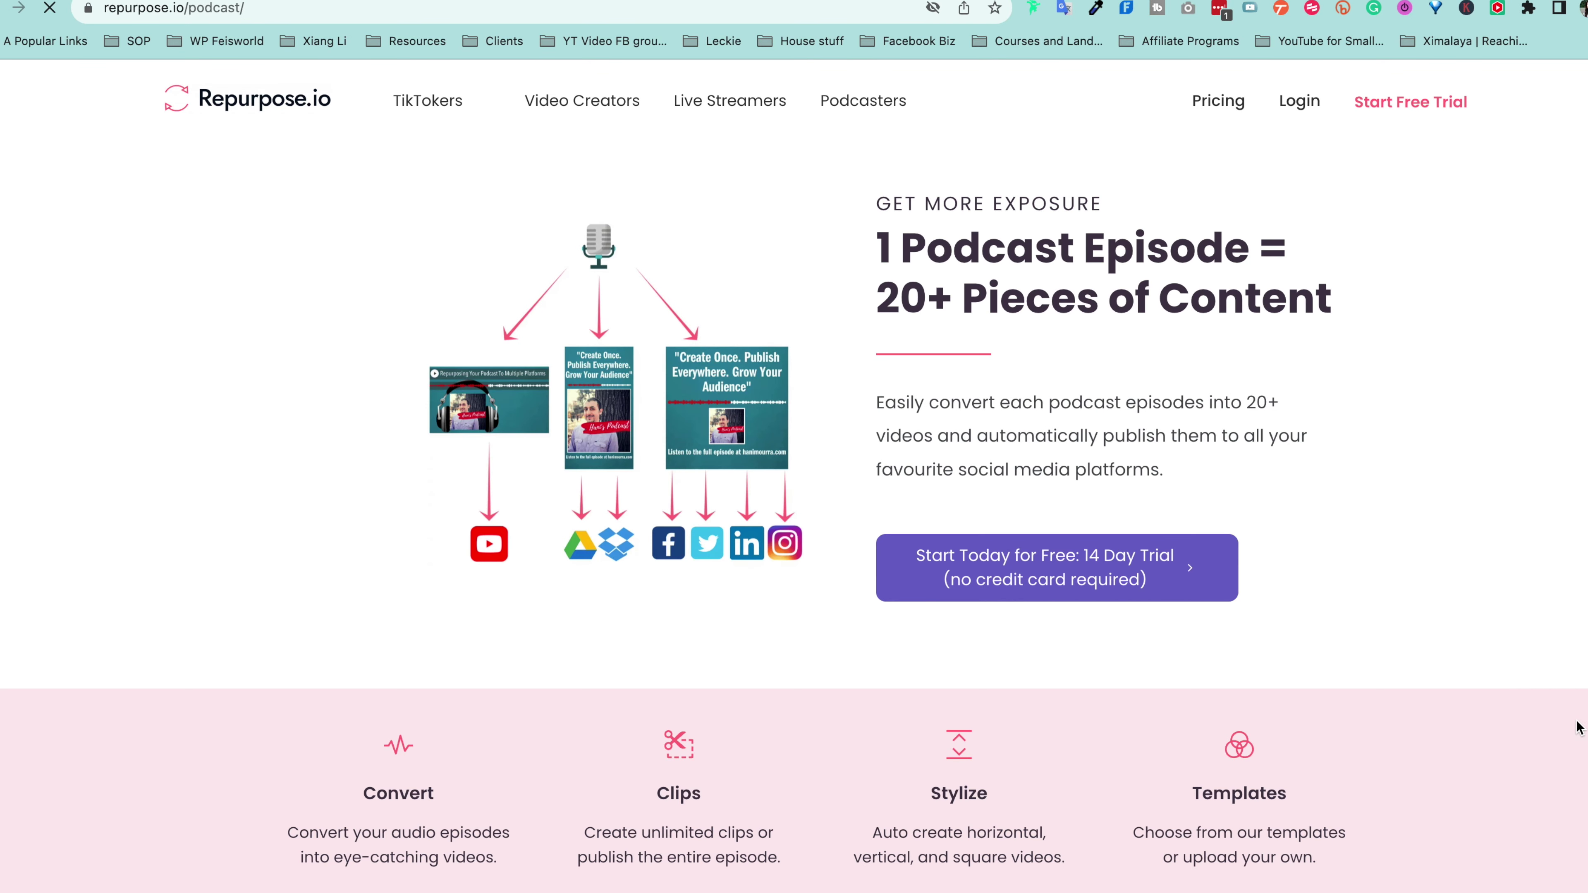
scroll(1577, 727, "down", 10)
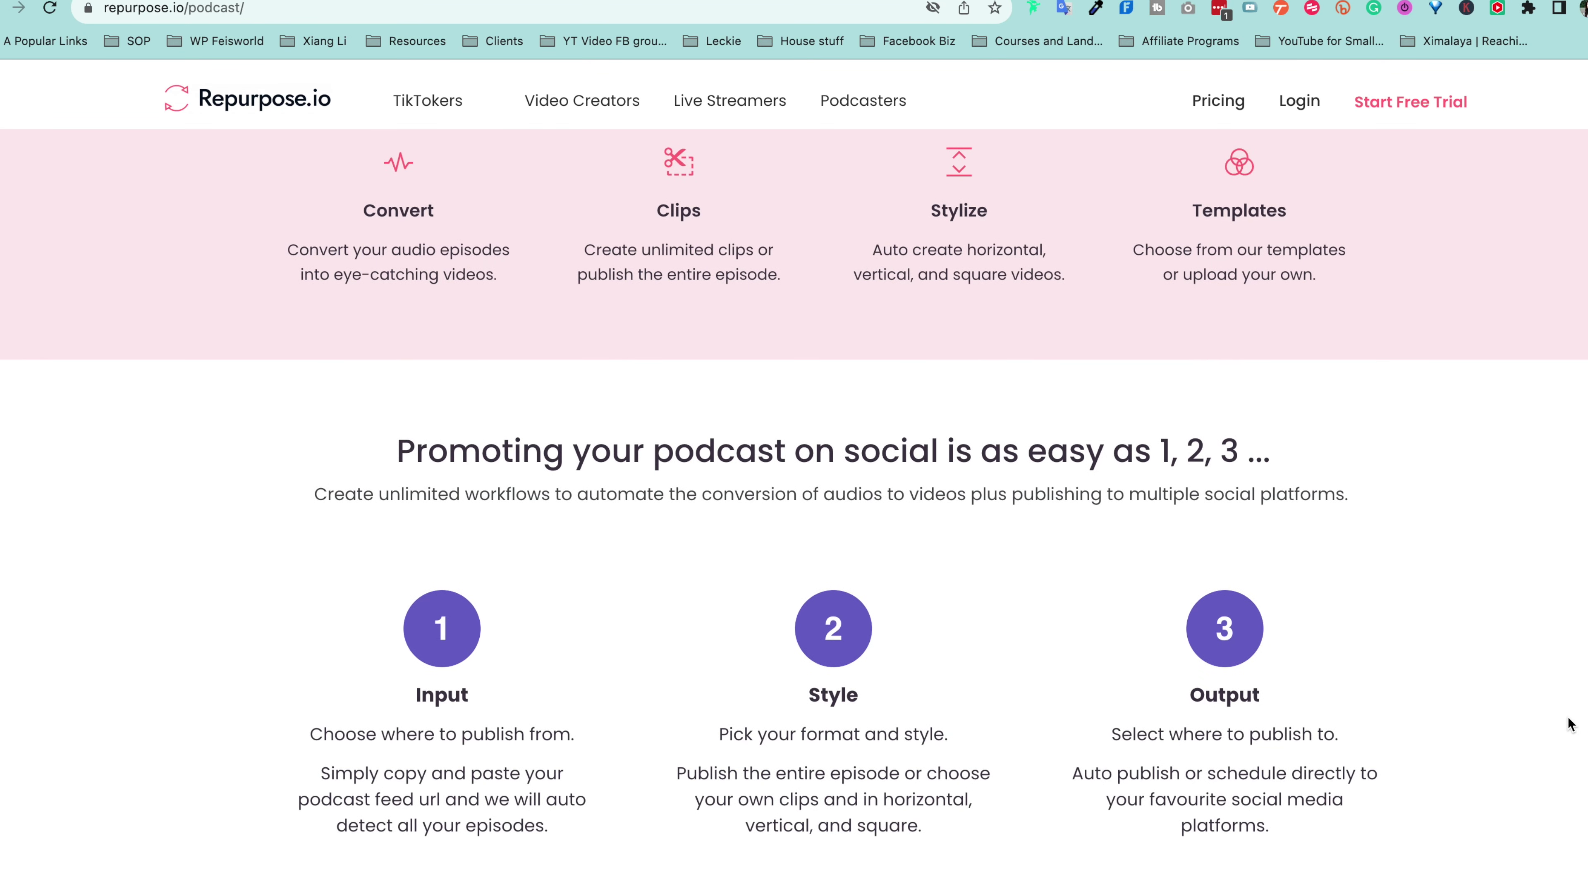
scroll(1569, 724, "down", 10)
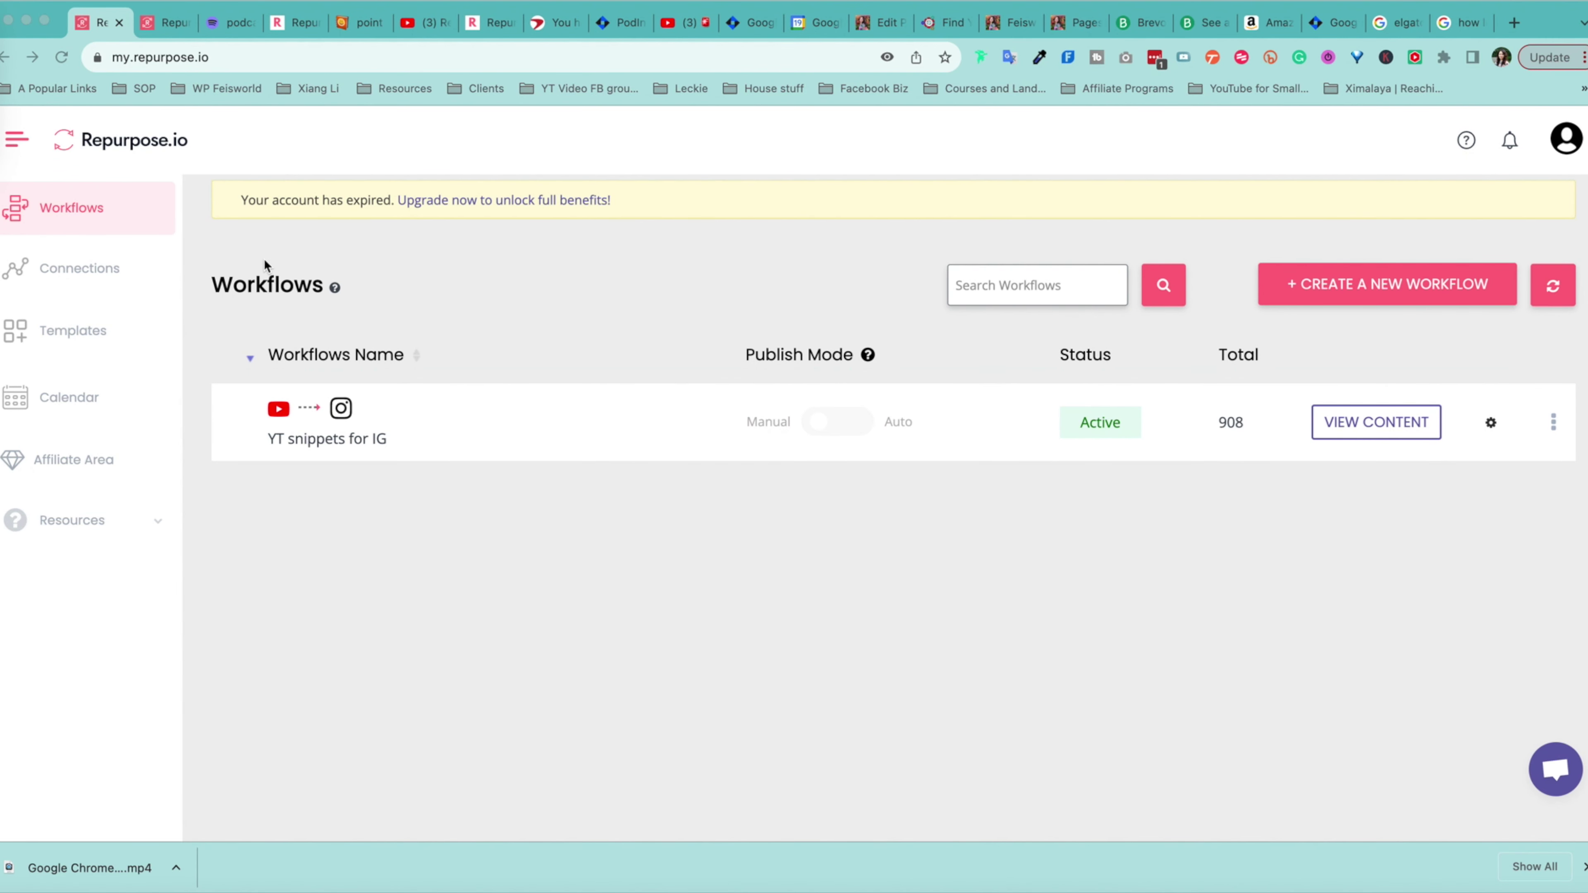
Check the connected accounts and the add-connection list, then start a new workflow
left_click(100, 276)
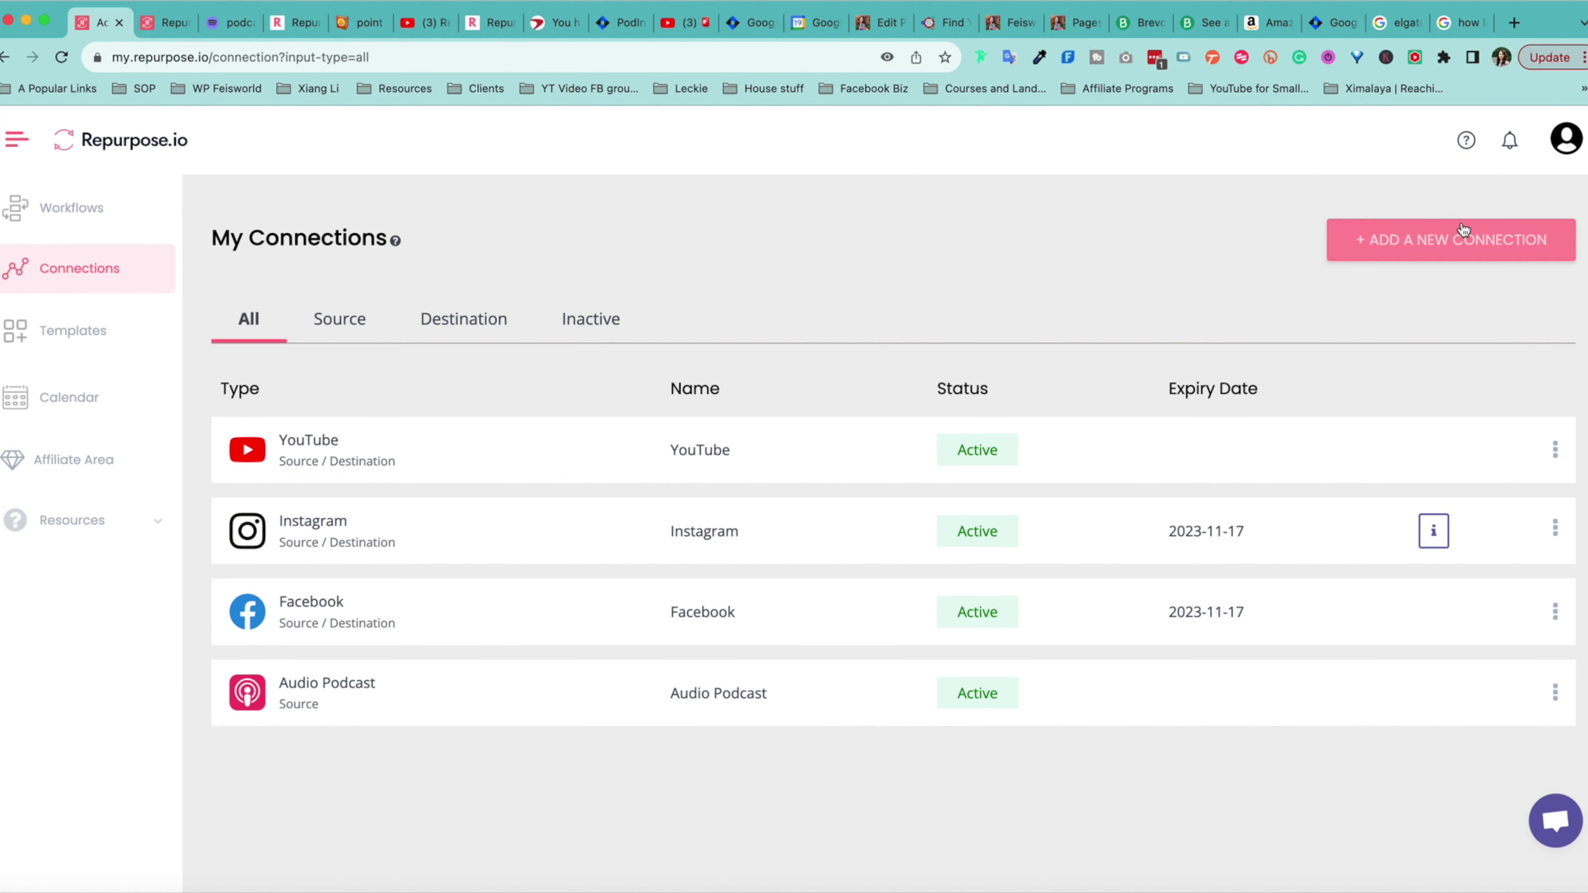
left_click(1450, 236)
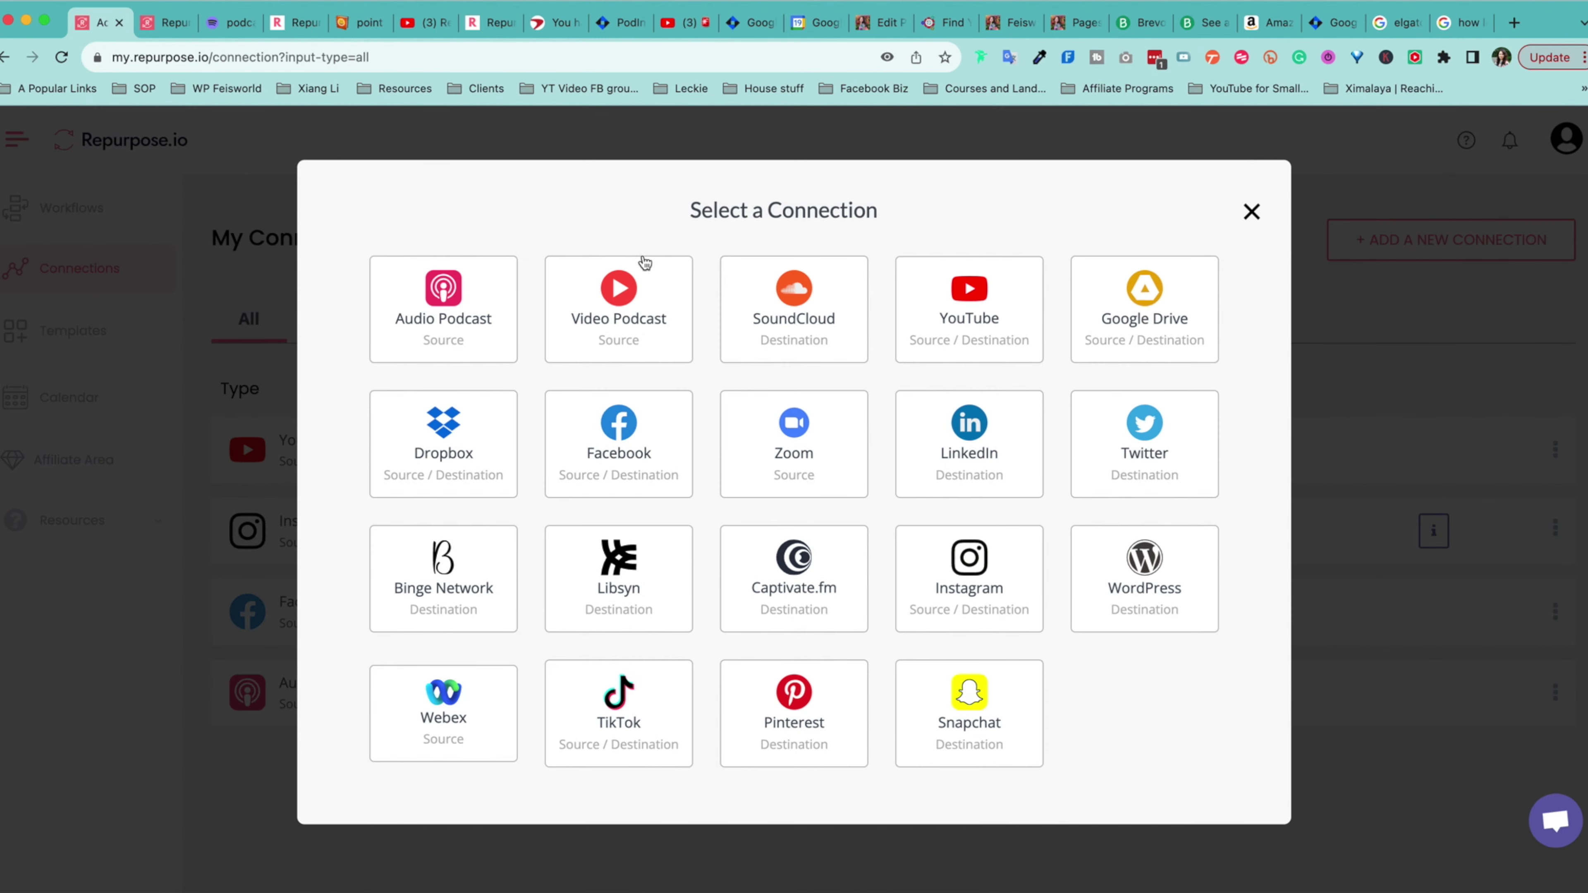
left_click(1253, 214)
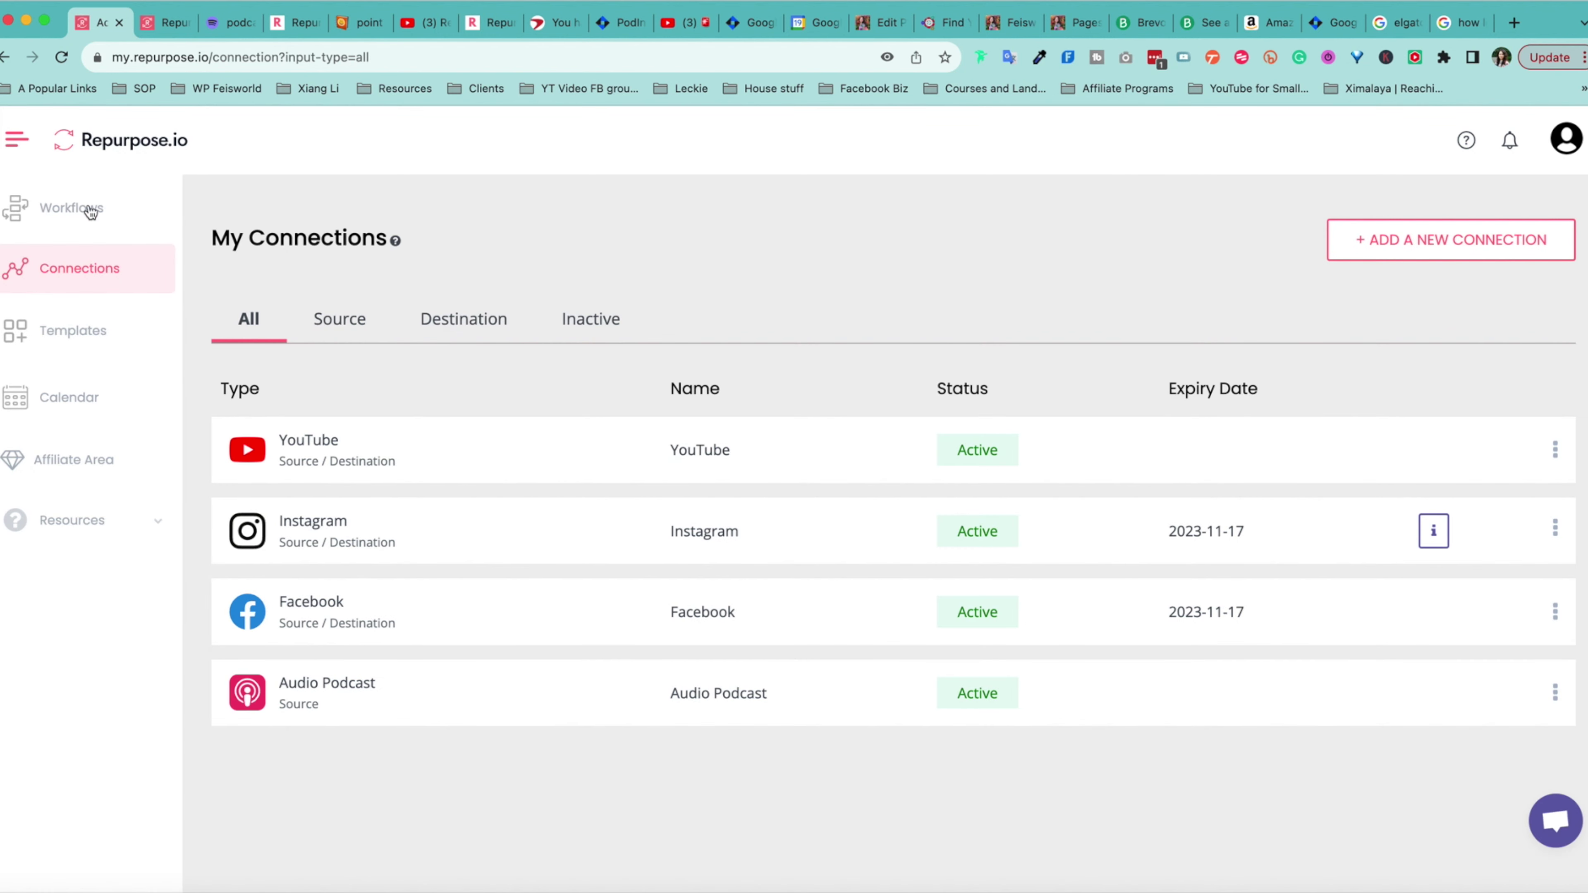
left_click(87, 228)
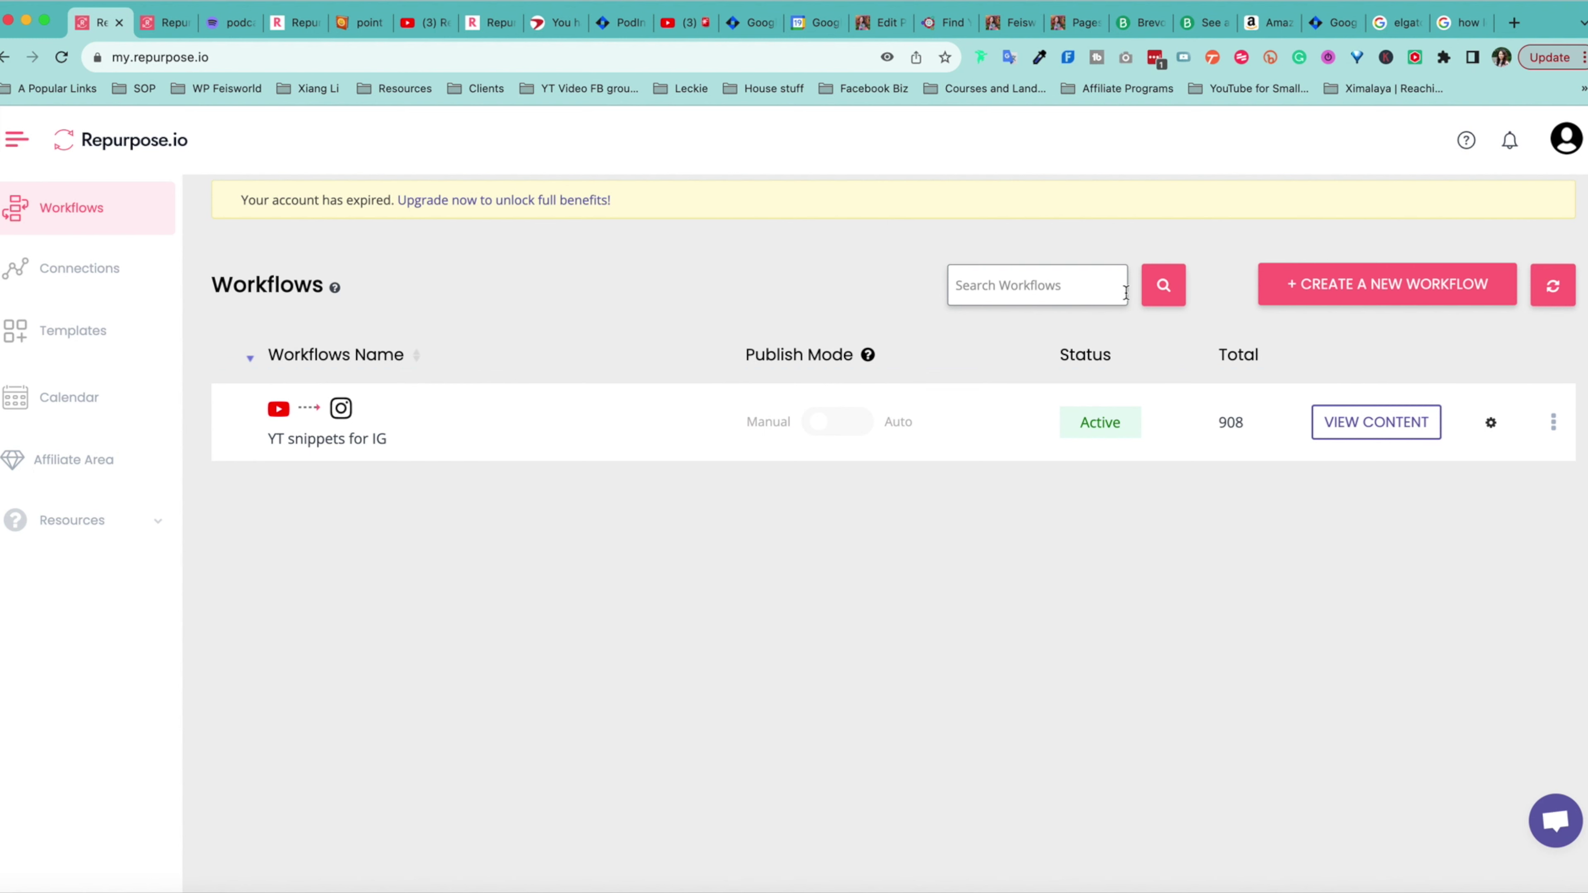
left_click(1416, 289)
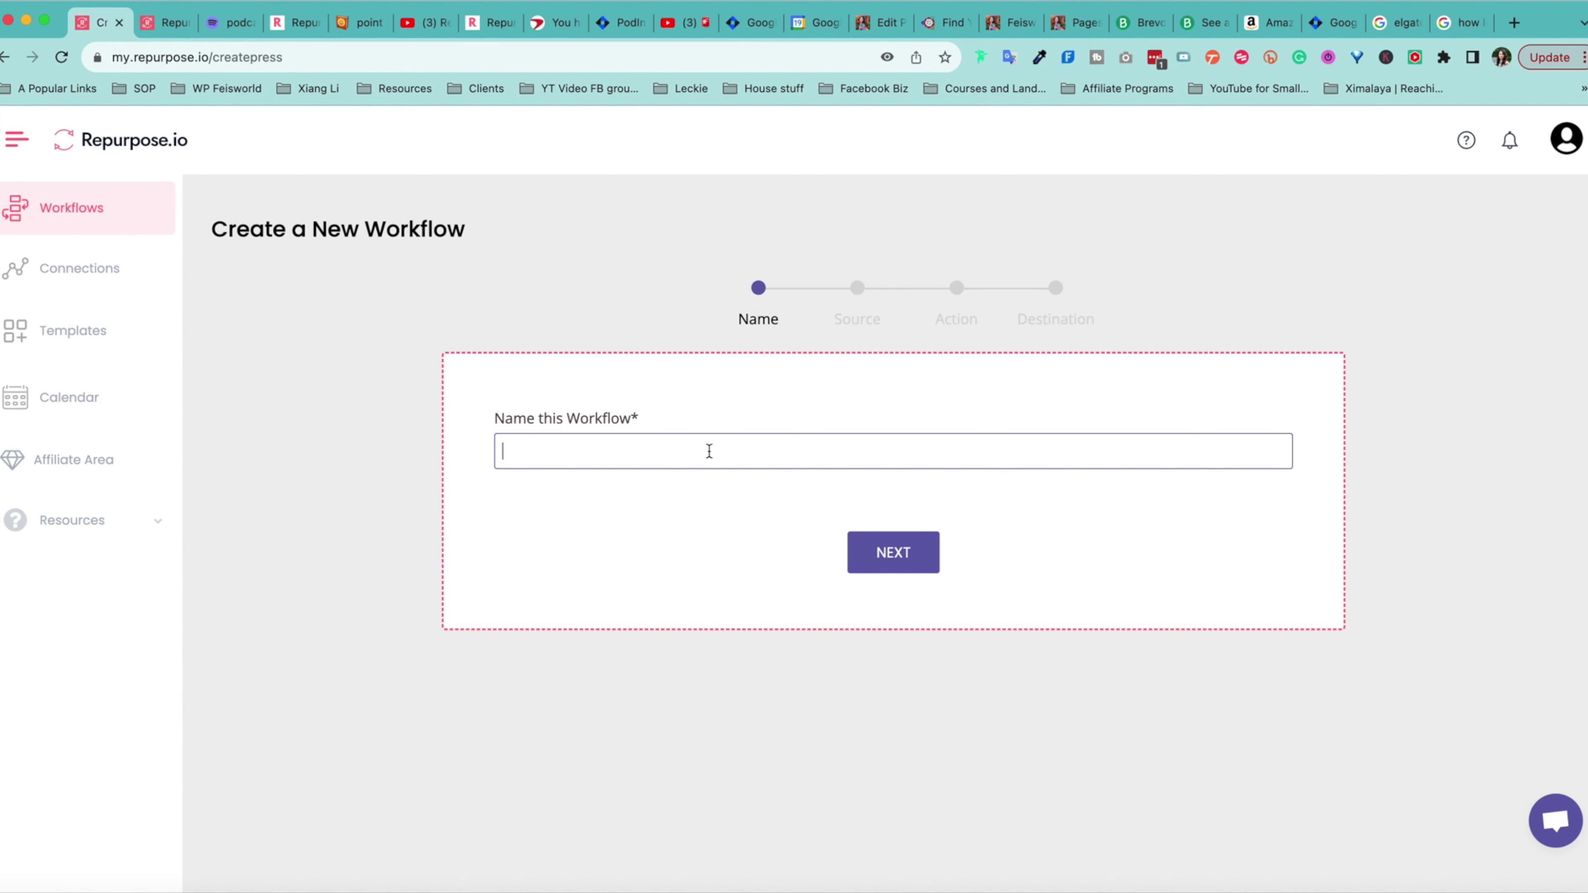
Name the workflow 'YouTube snippets to Instagram' and move to the Source step
type("YouTube snippets to Instagram")
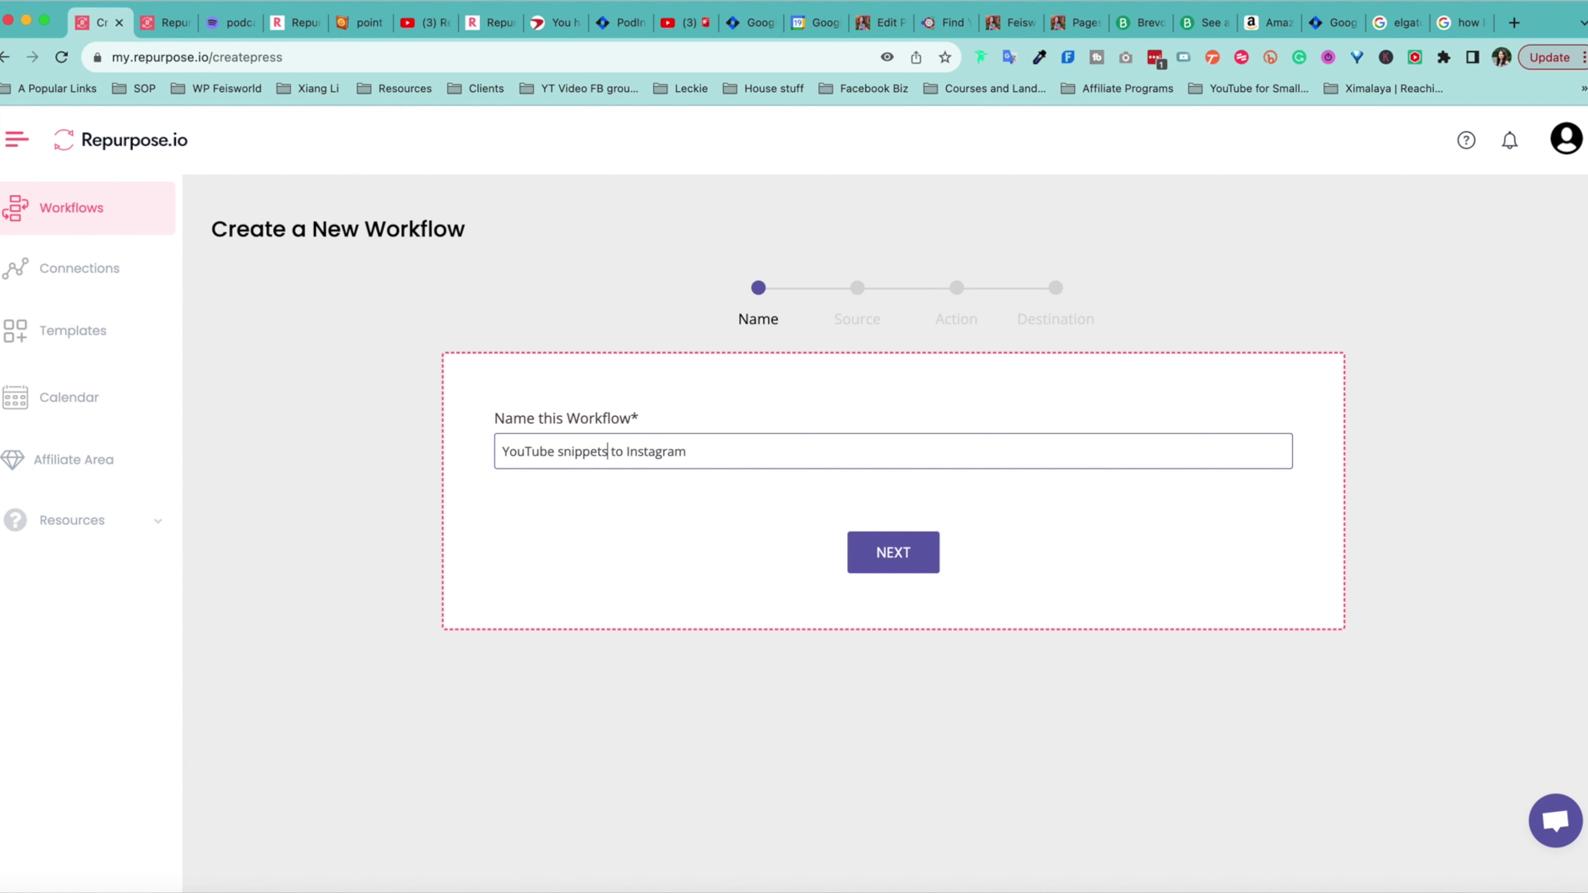
left_click(704, 458)
left_click(892, 552)
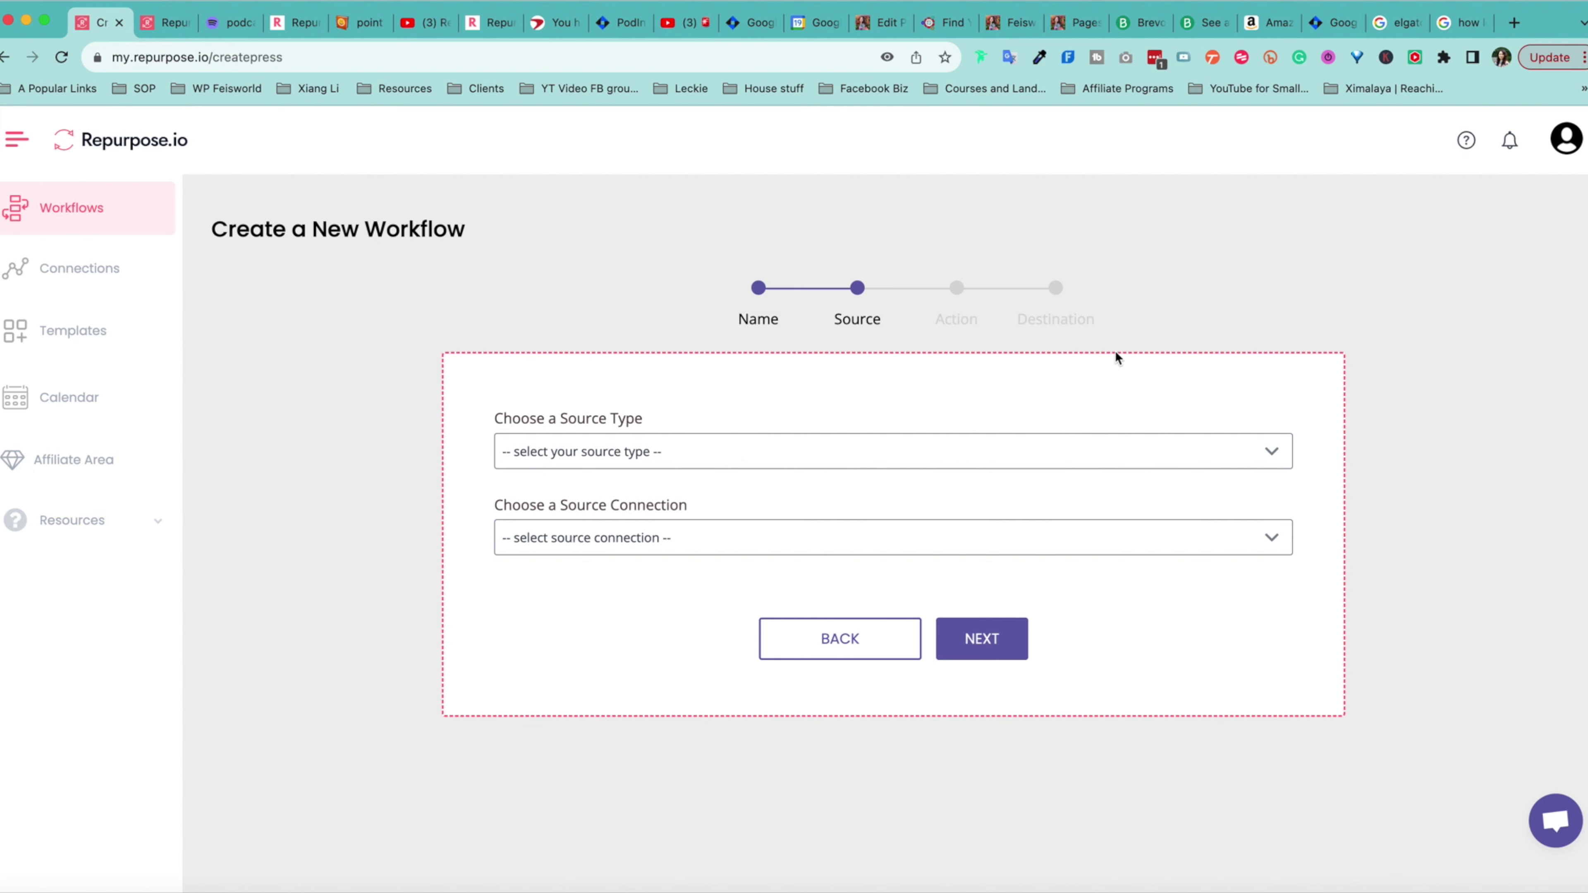
Choose YouTube as both the source type and the source connection
left_click(546, 449)
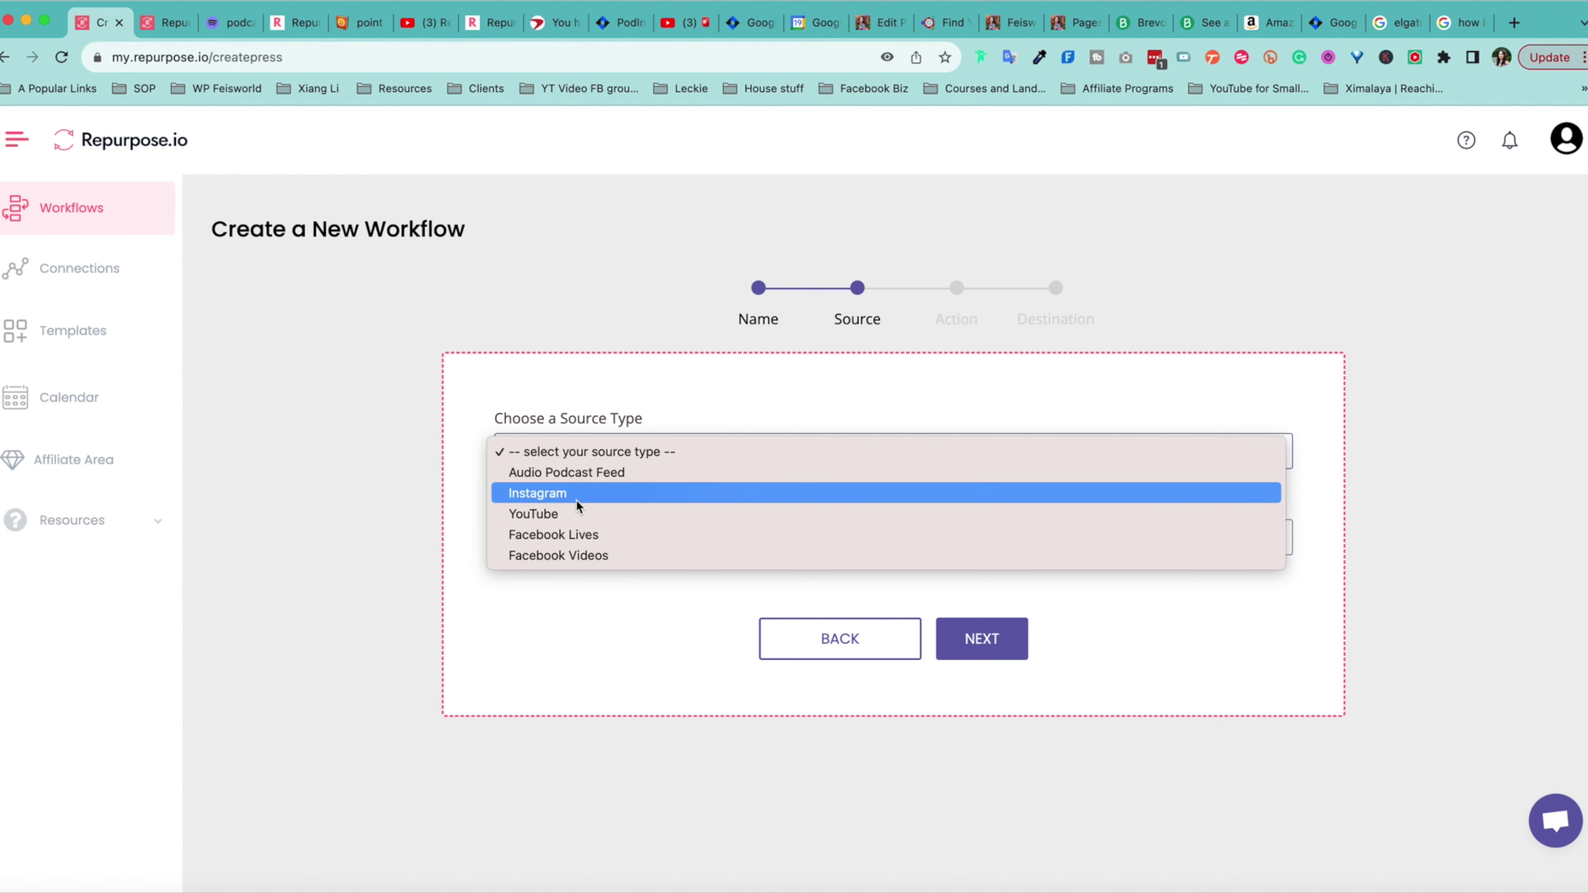
left_click(575, 511)
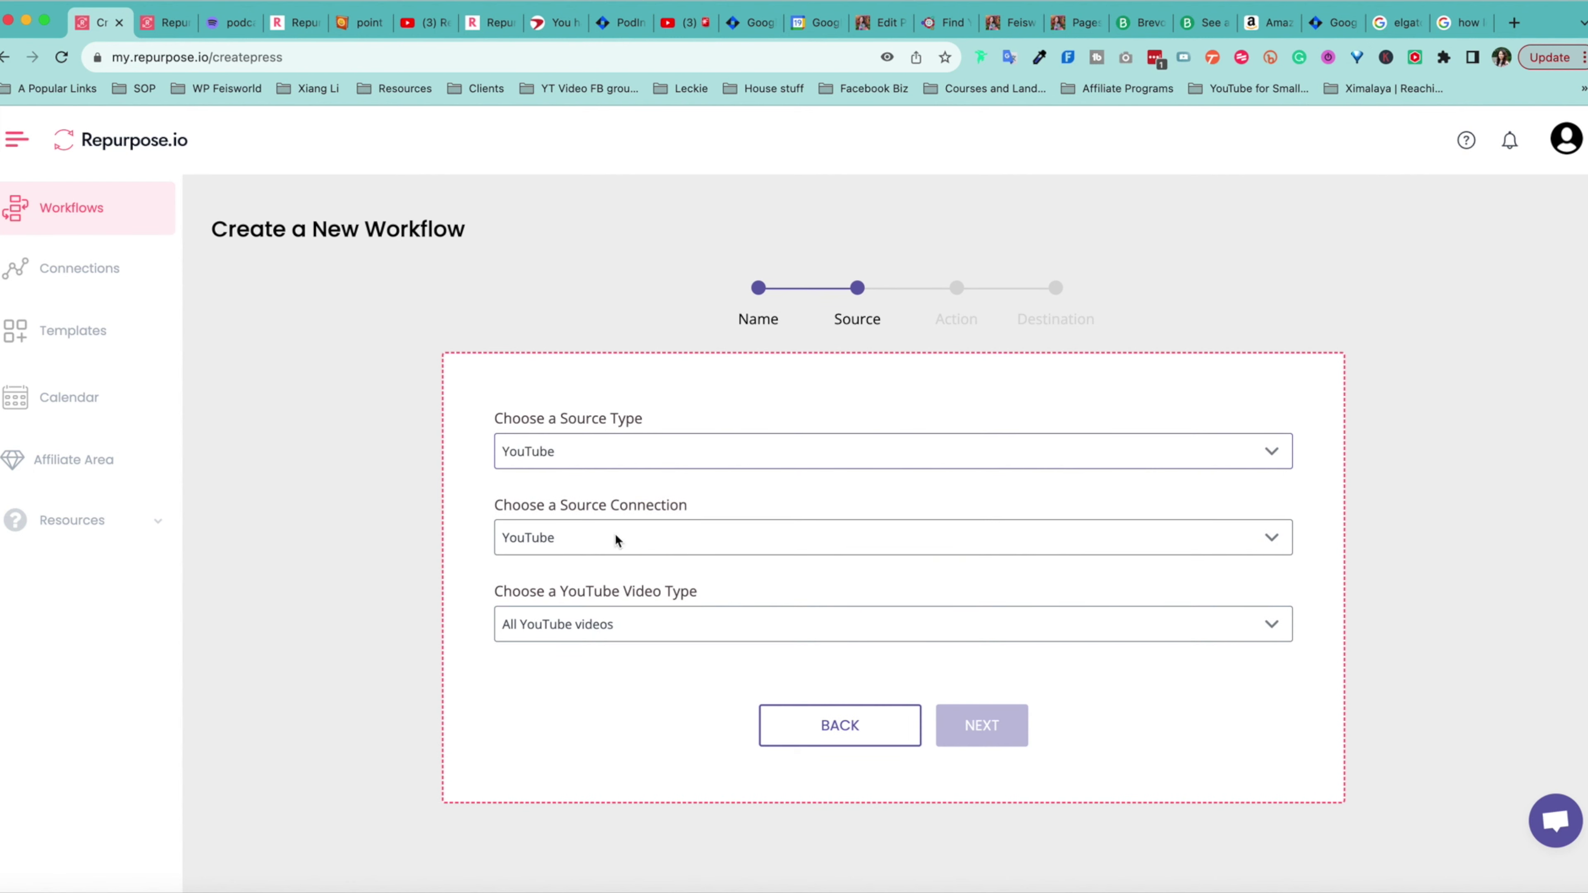
left_click(597, 541)
left_click(722, 496)
left_click(592, 623)
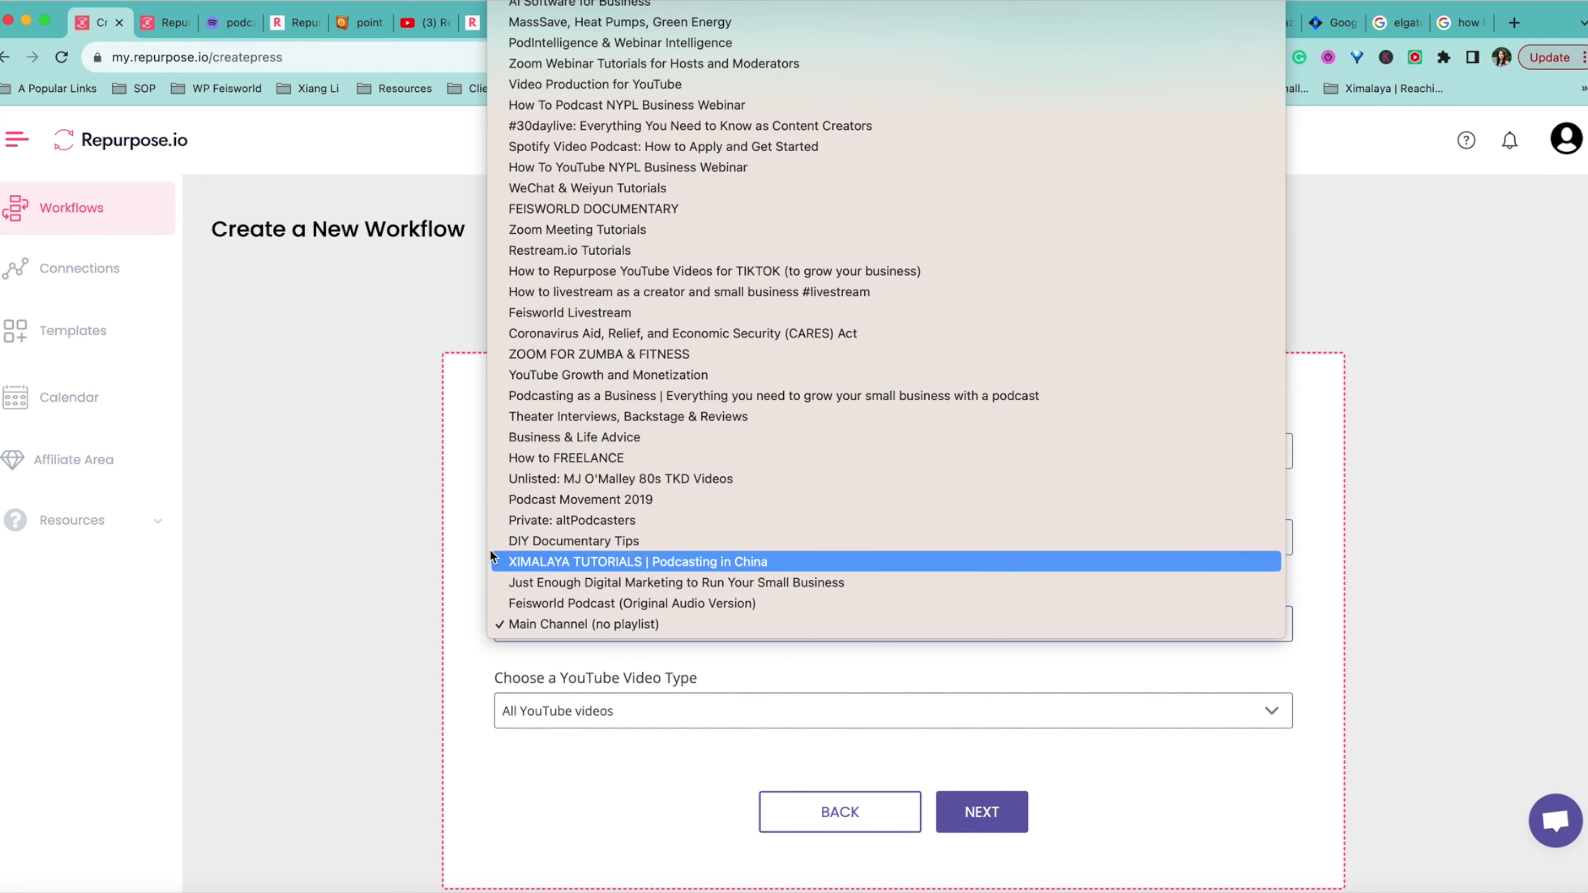
left_click(455, 494)
Pick the Feisworld Livestream playlist and limit the source to Regular Videos
left_click(623, 710)
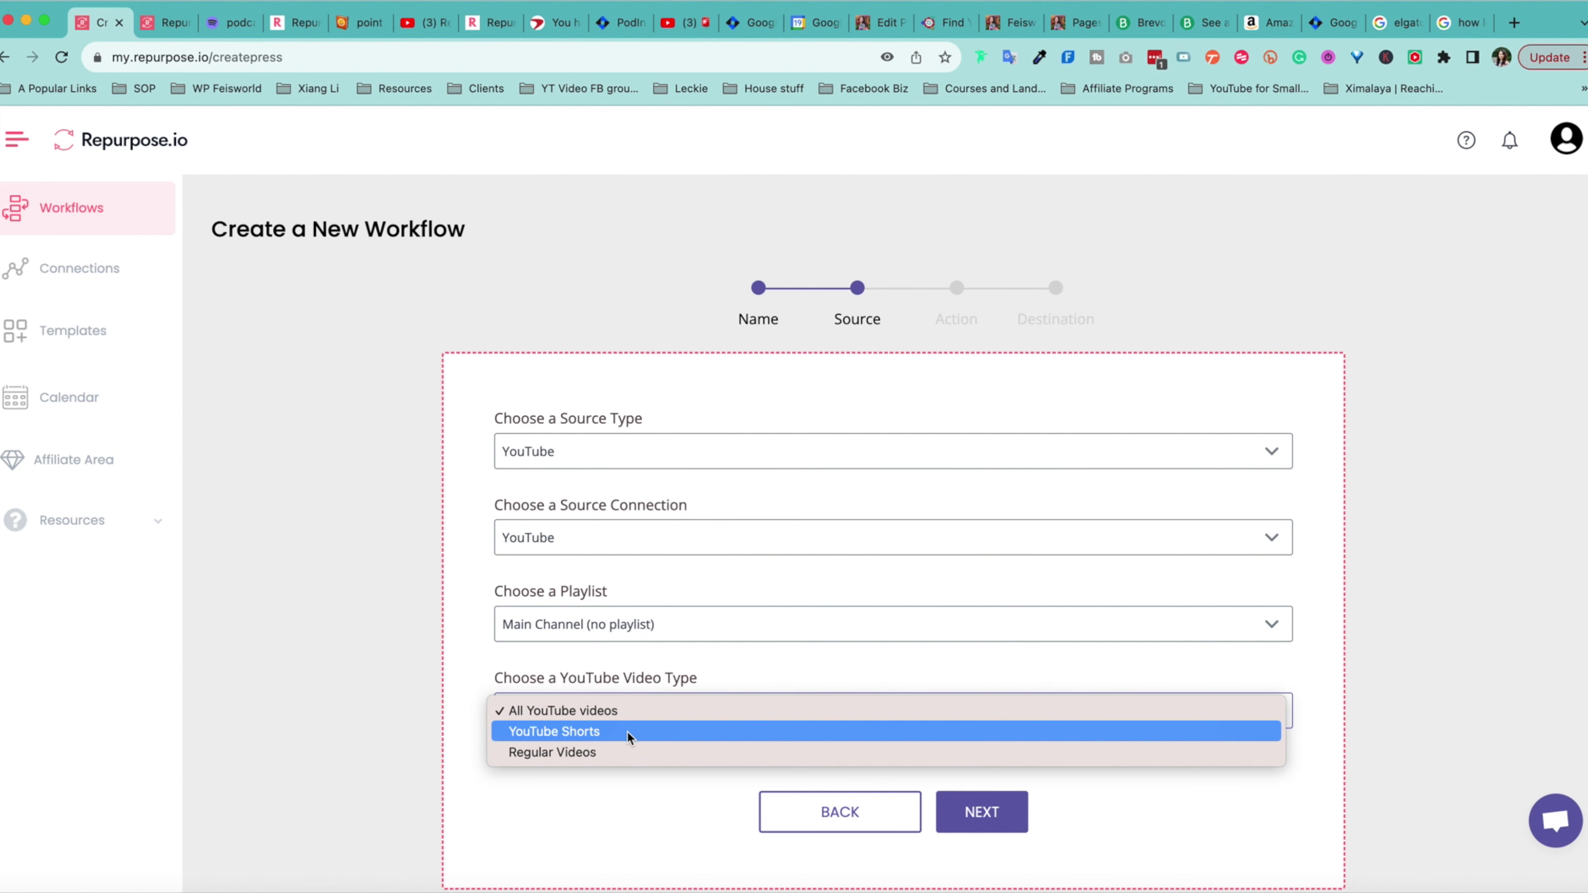
left_click(625, 777)
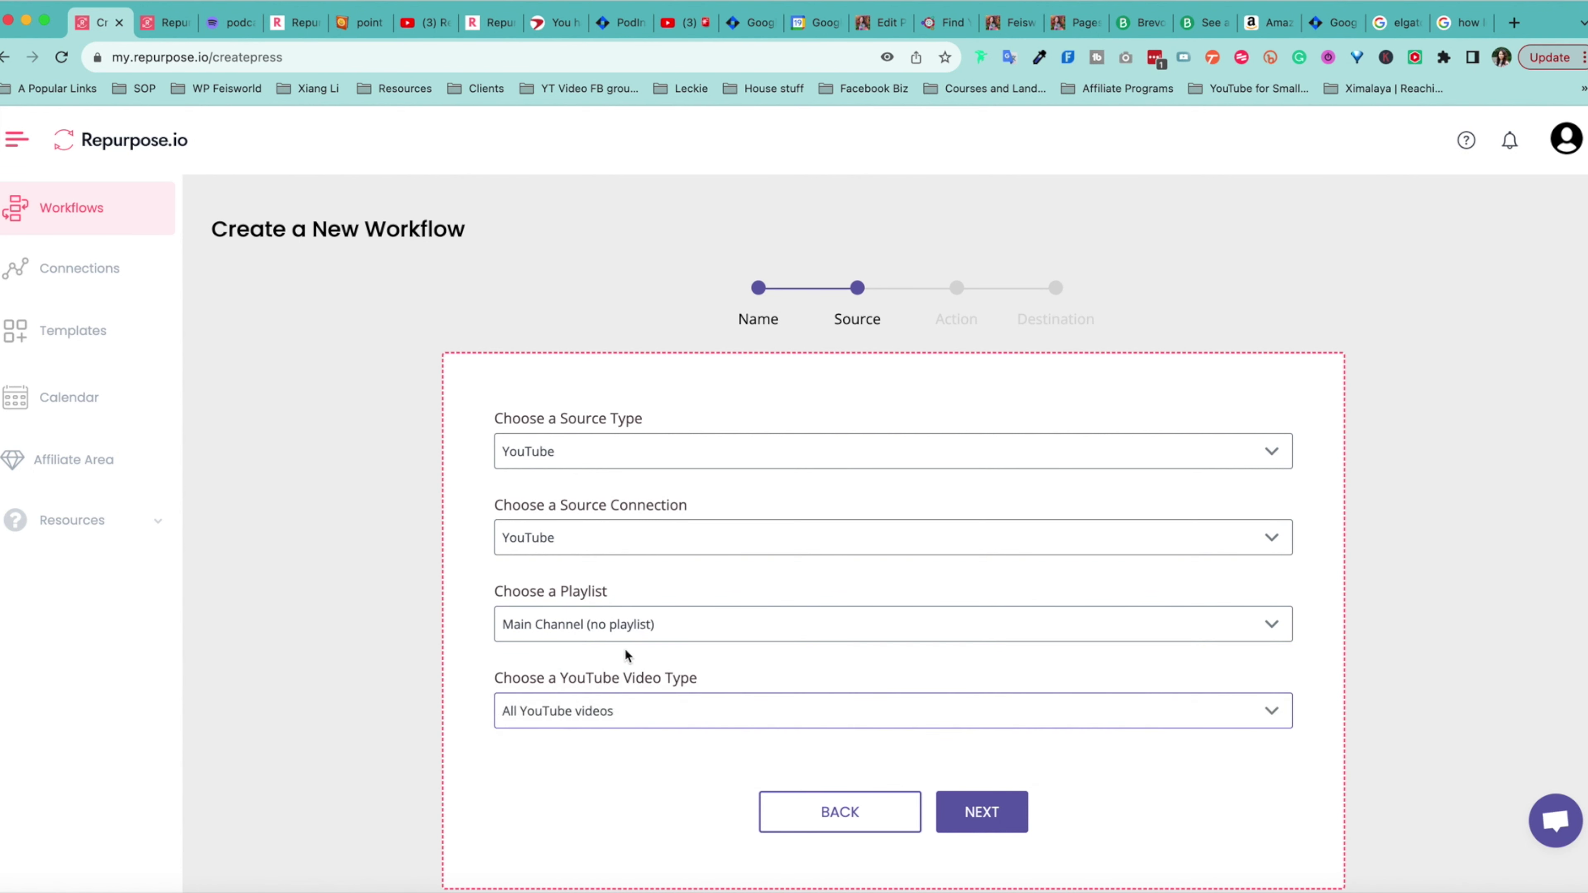
left_click(633, 630)
left_click(656, 311)
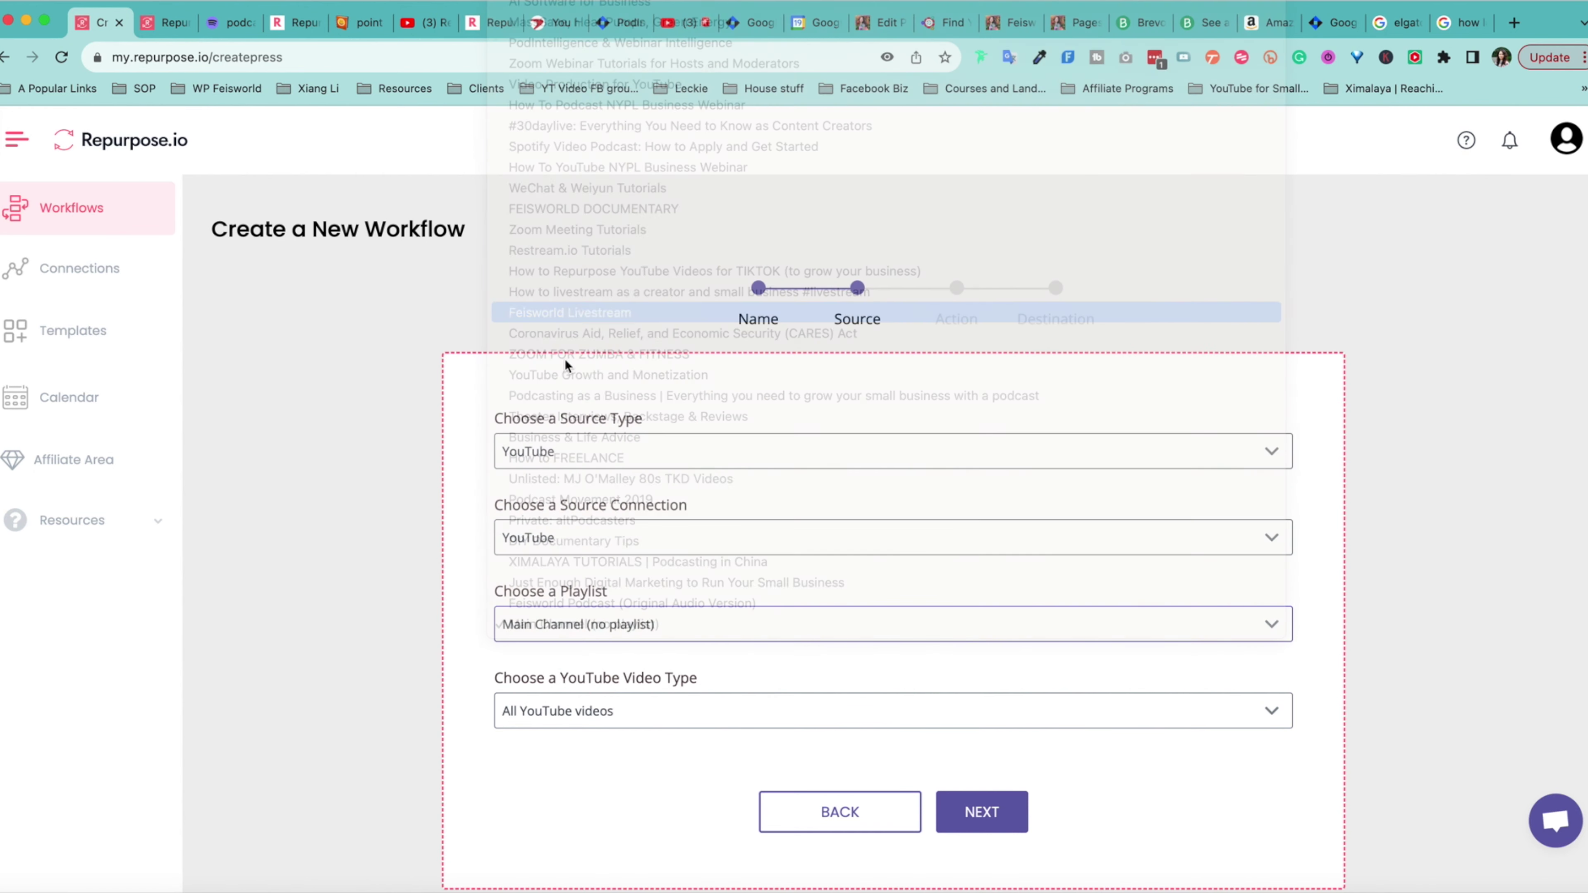
left_click(557, 712)
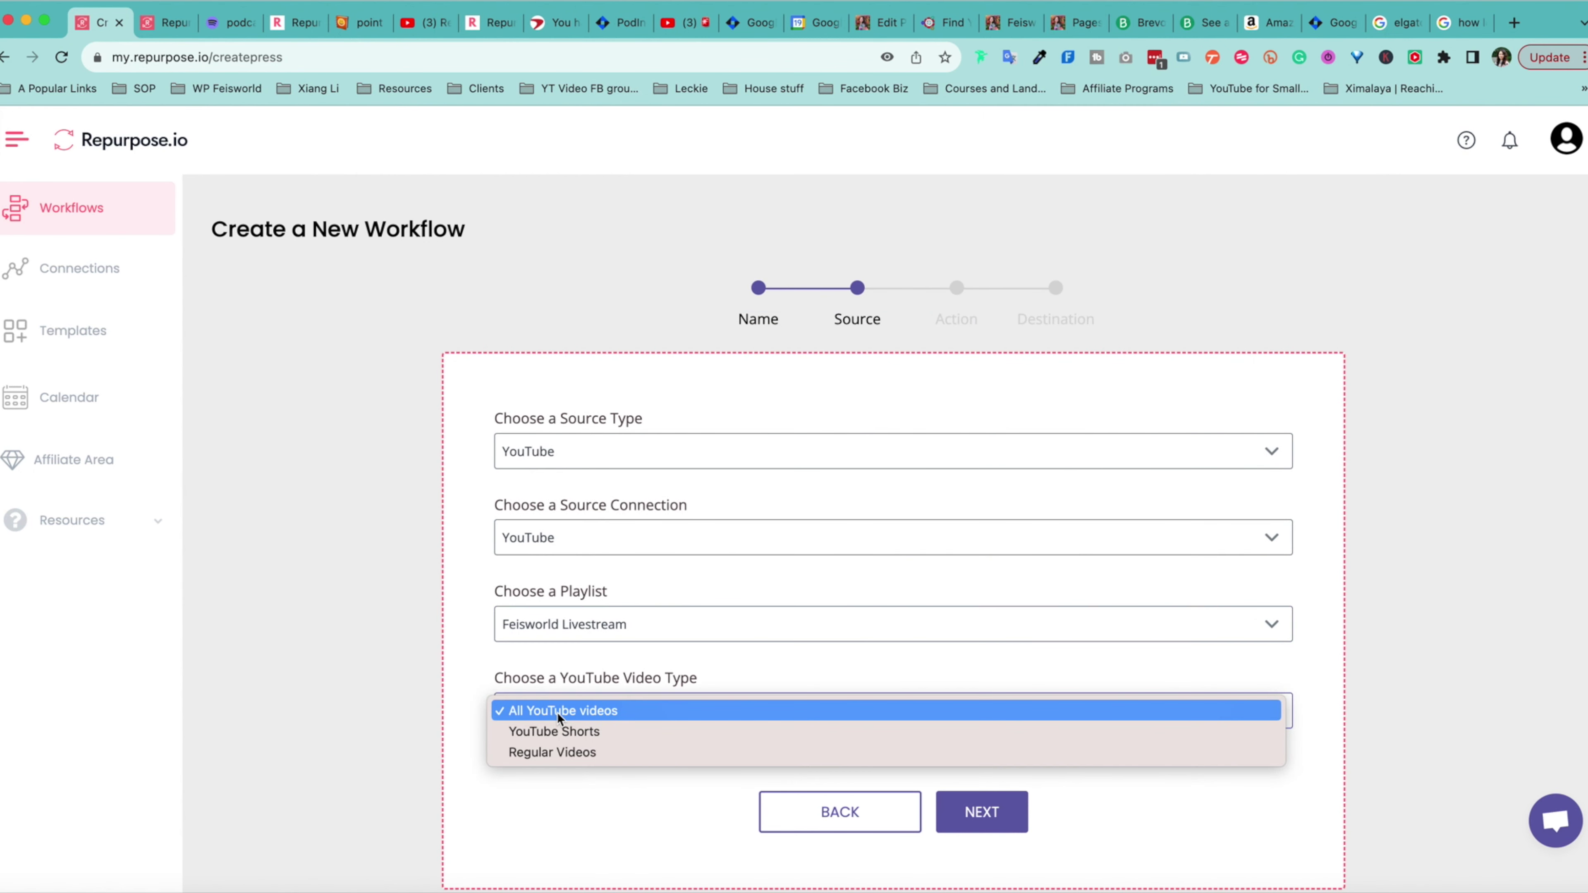
left_click(562, 755)
Set the workflow action to Upload Video as Snippets (Clips)
left_click(976, 813)
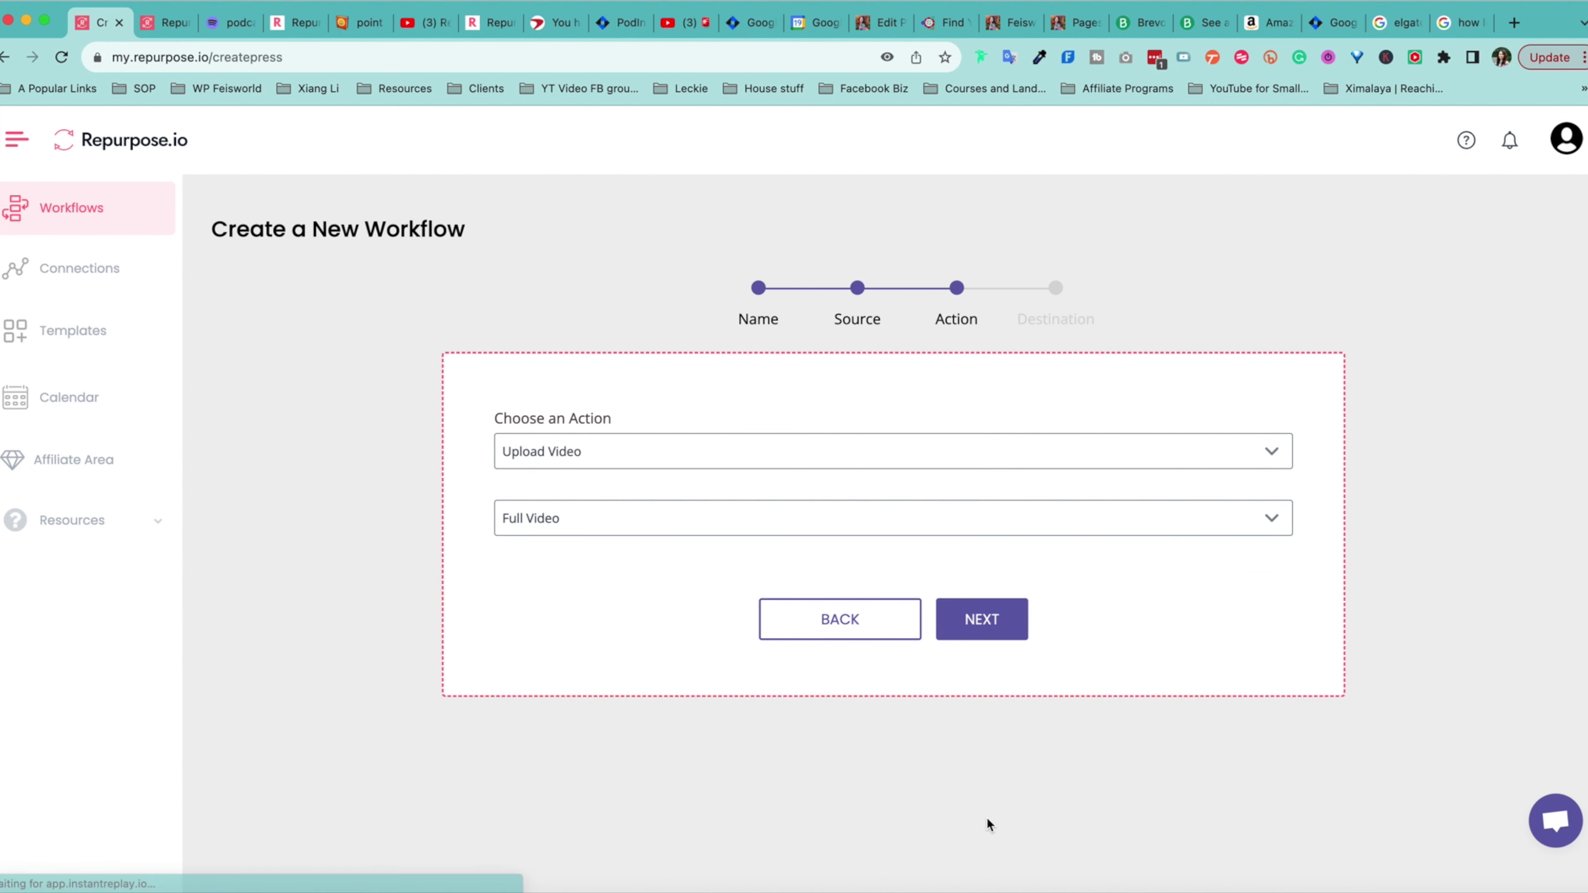
left_click(582, 452)
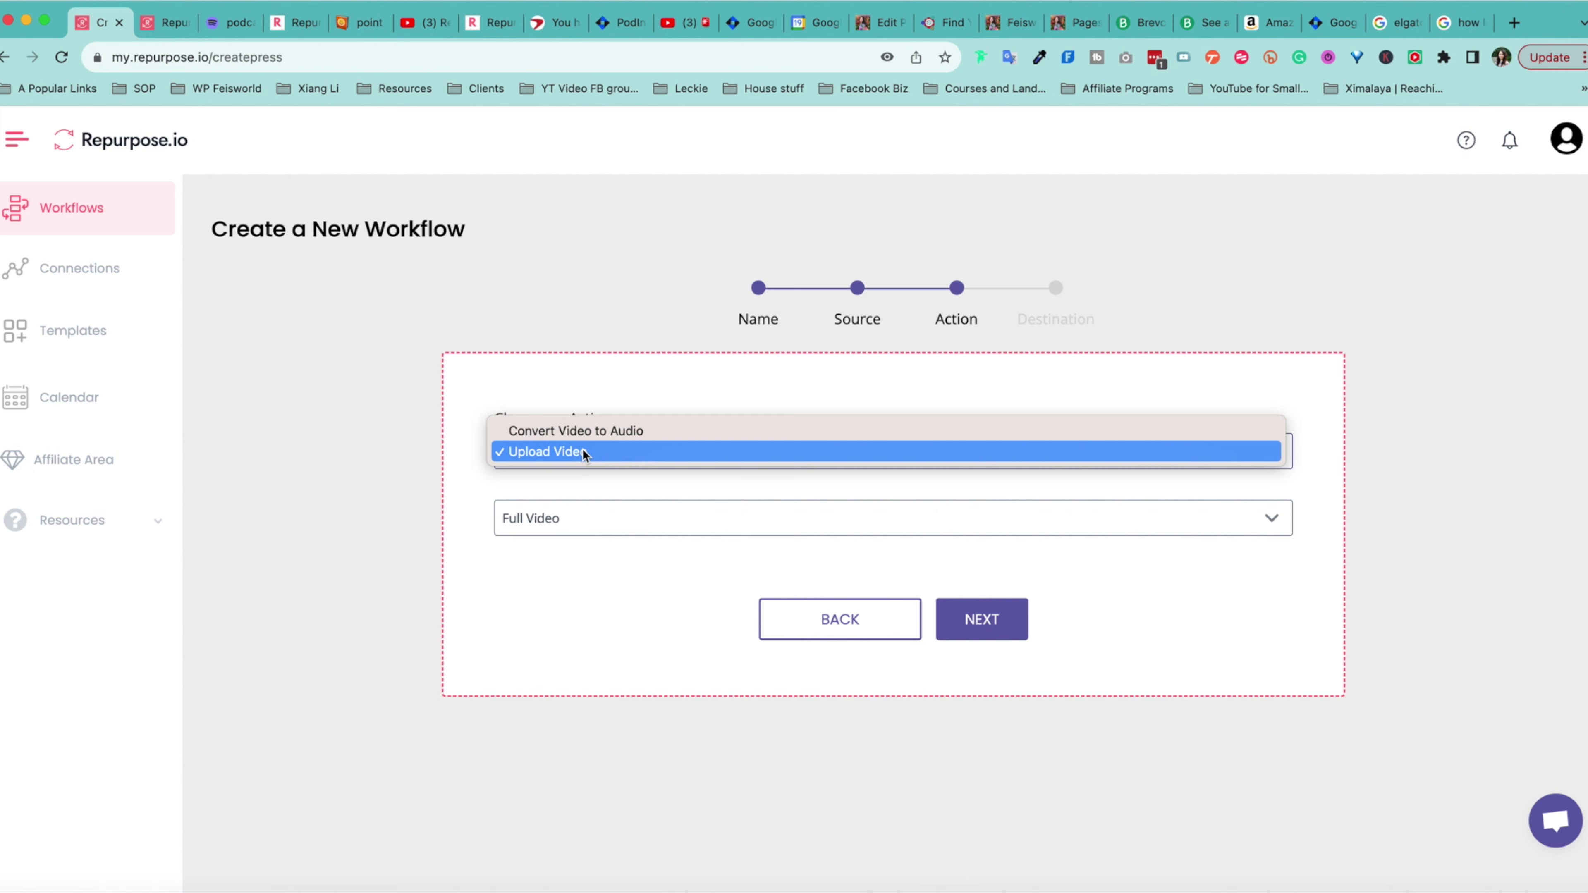
left_click(575, 450)
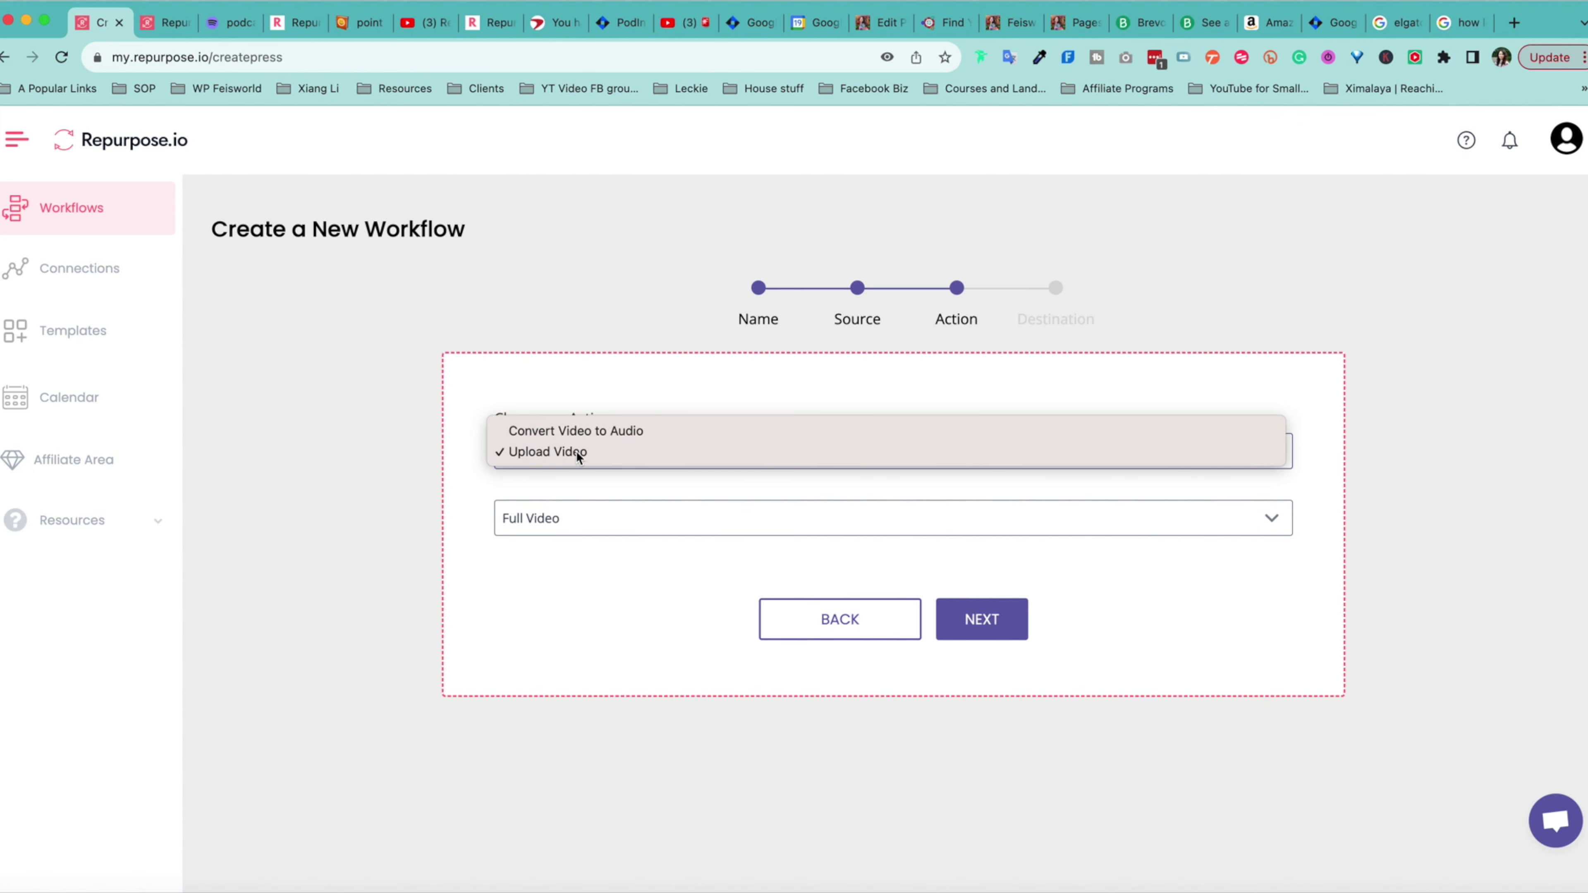
left_click(595, 517)
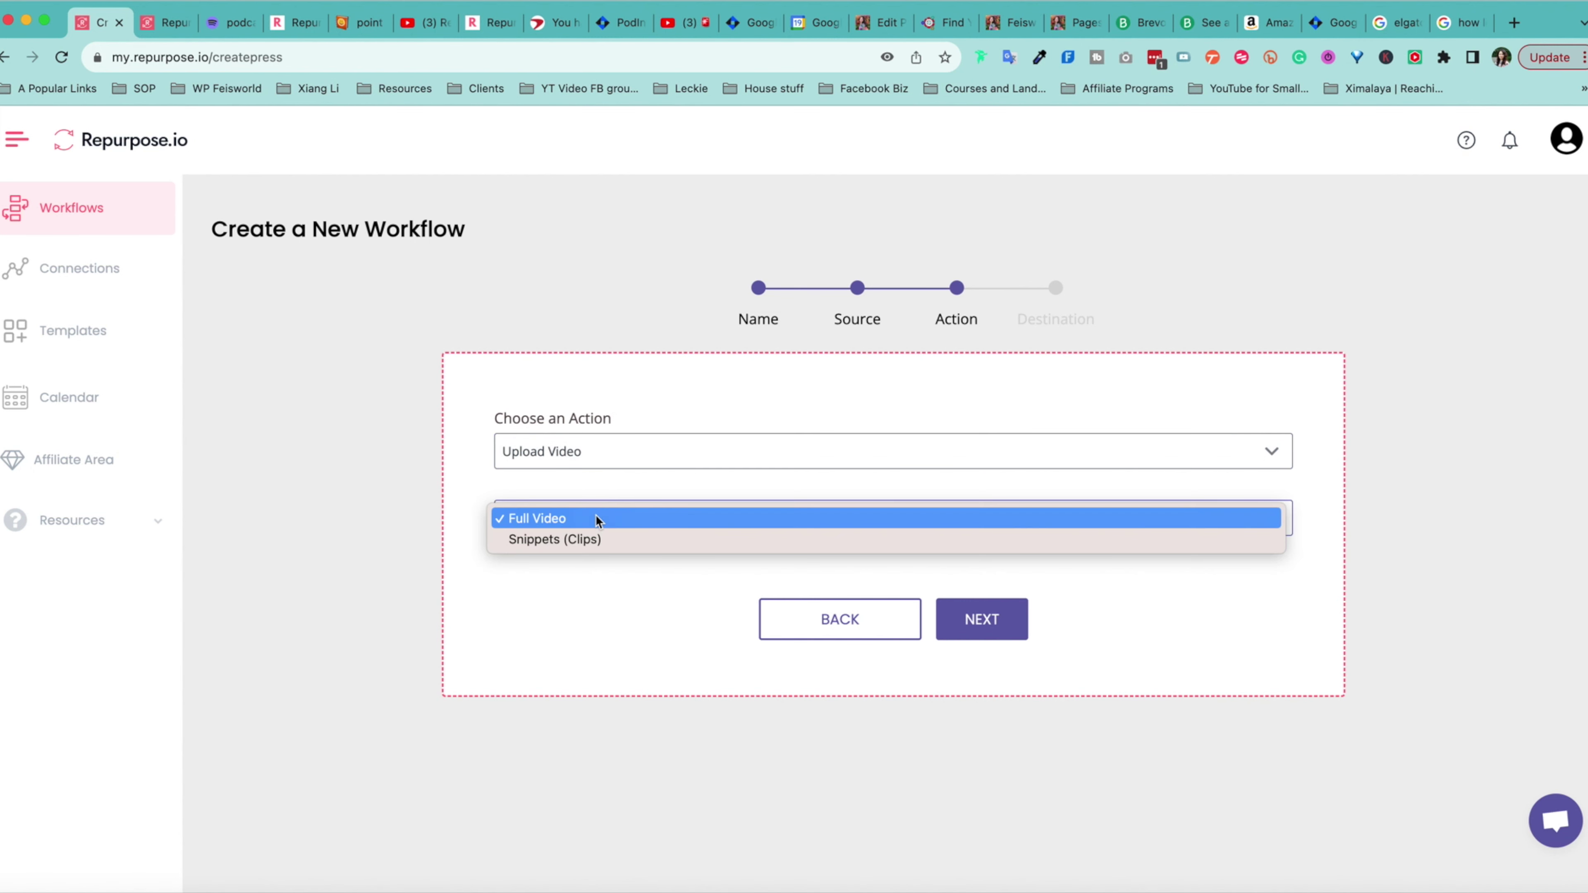
left_click(595, 540)
left_click(981, 617)
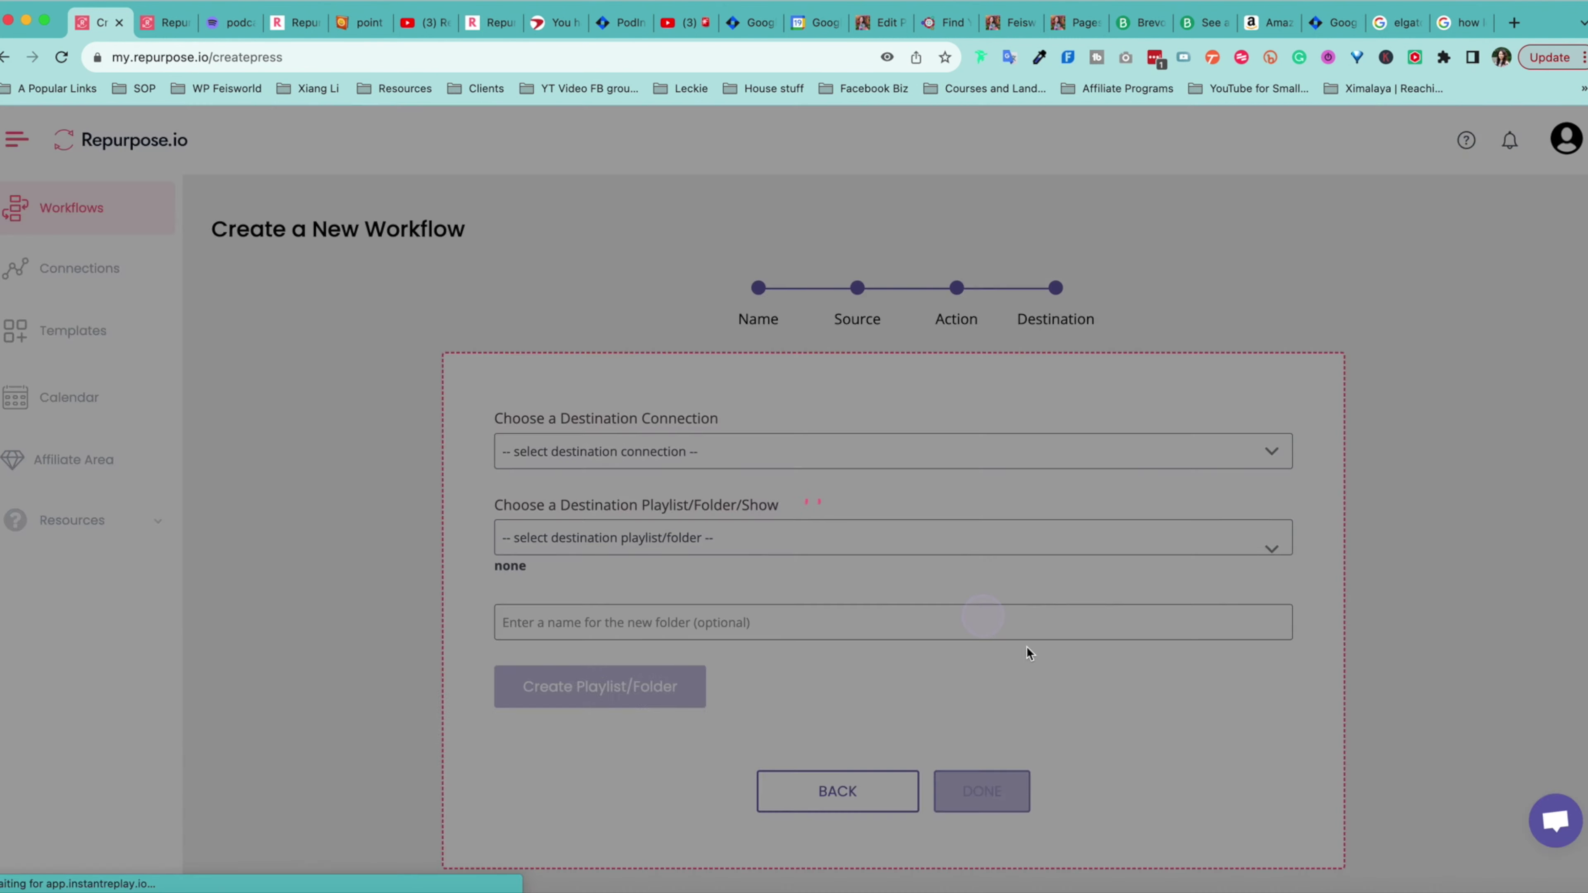
Make Instagram the destination with the existing professional account, then return to Workflows
left_click(642, 450)
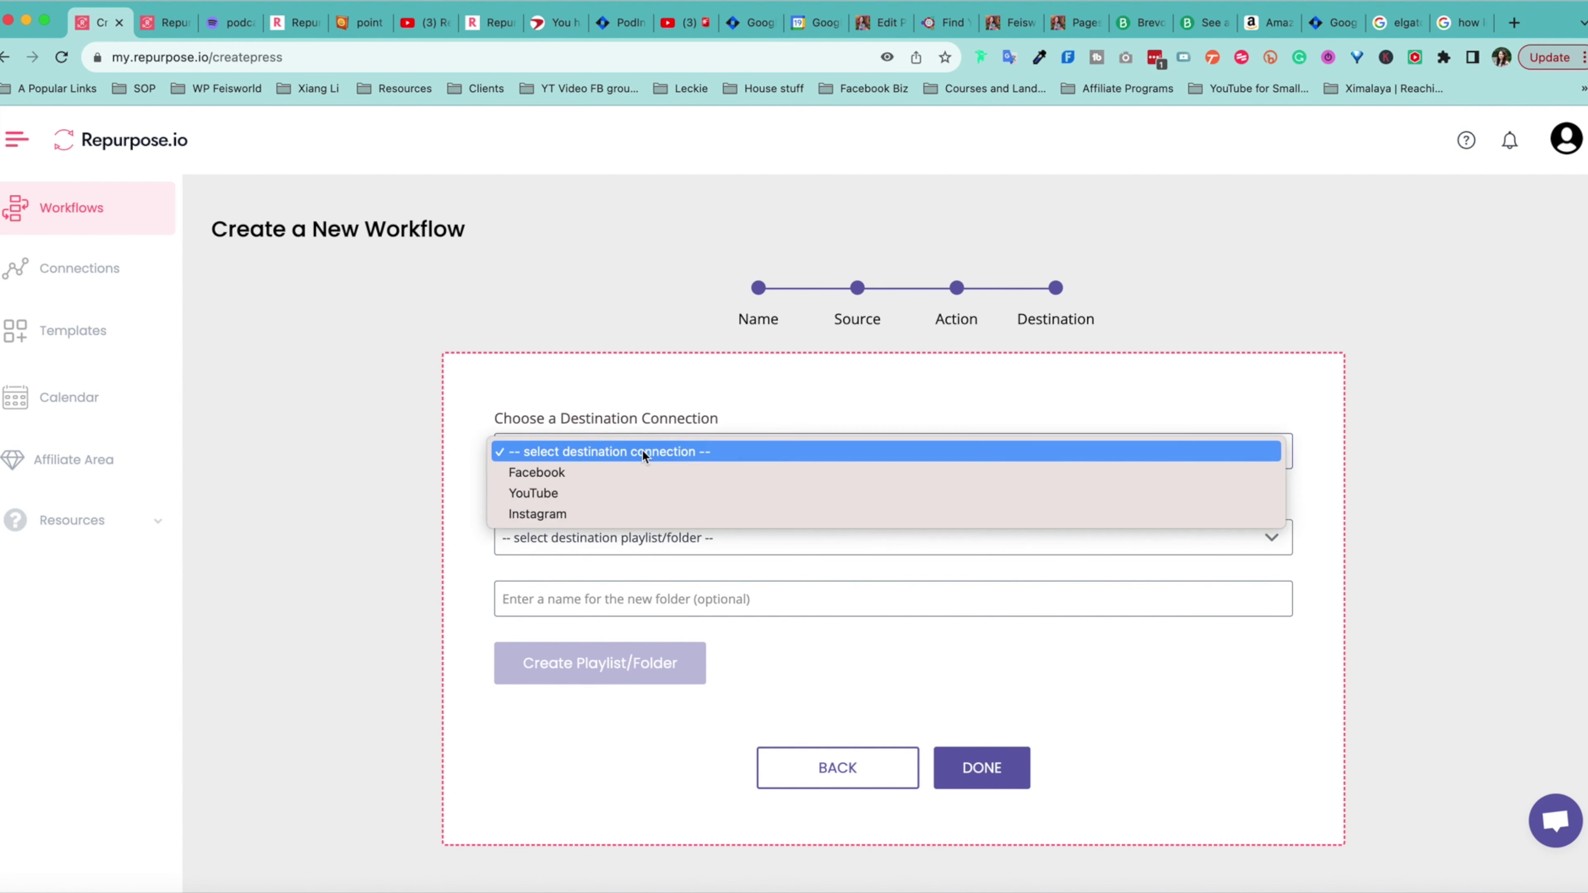
left_click(660, 514)
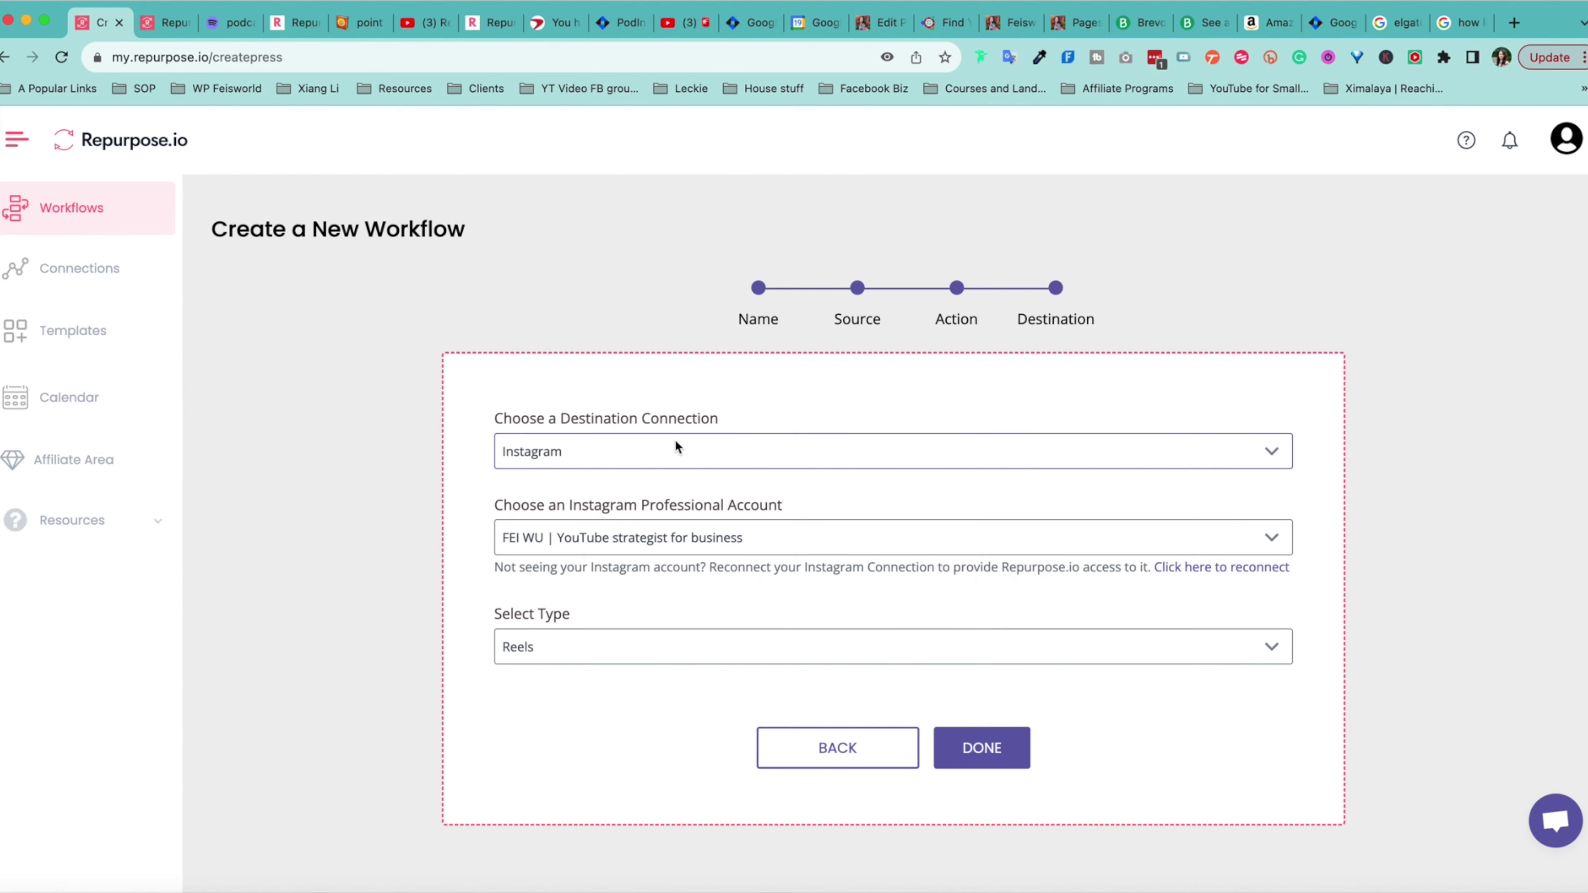
left_click(668, 449)
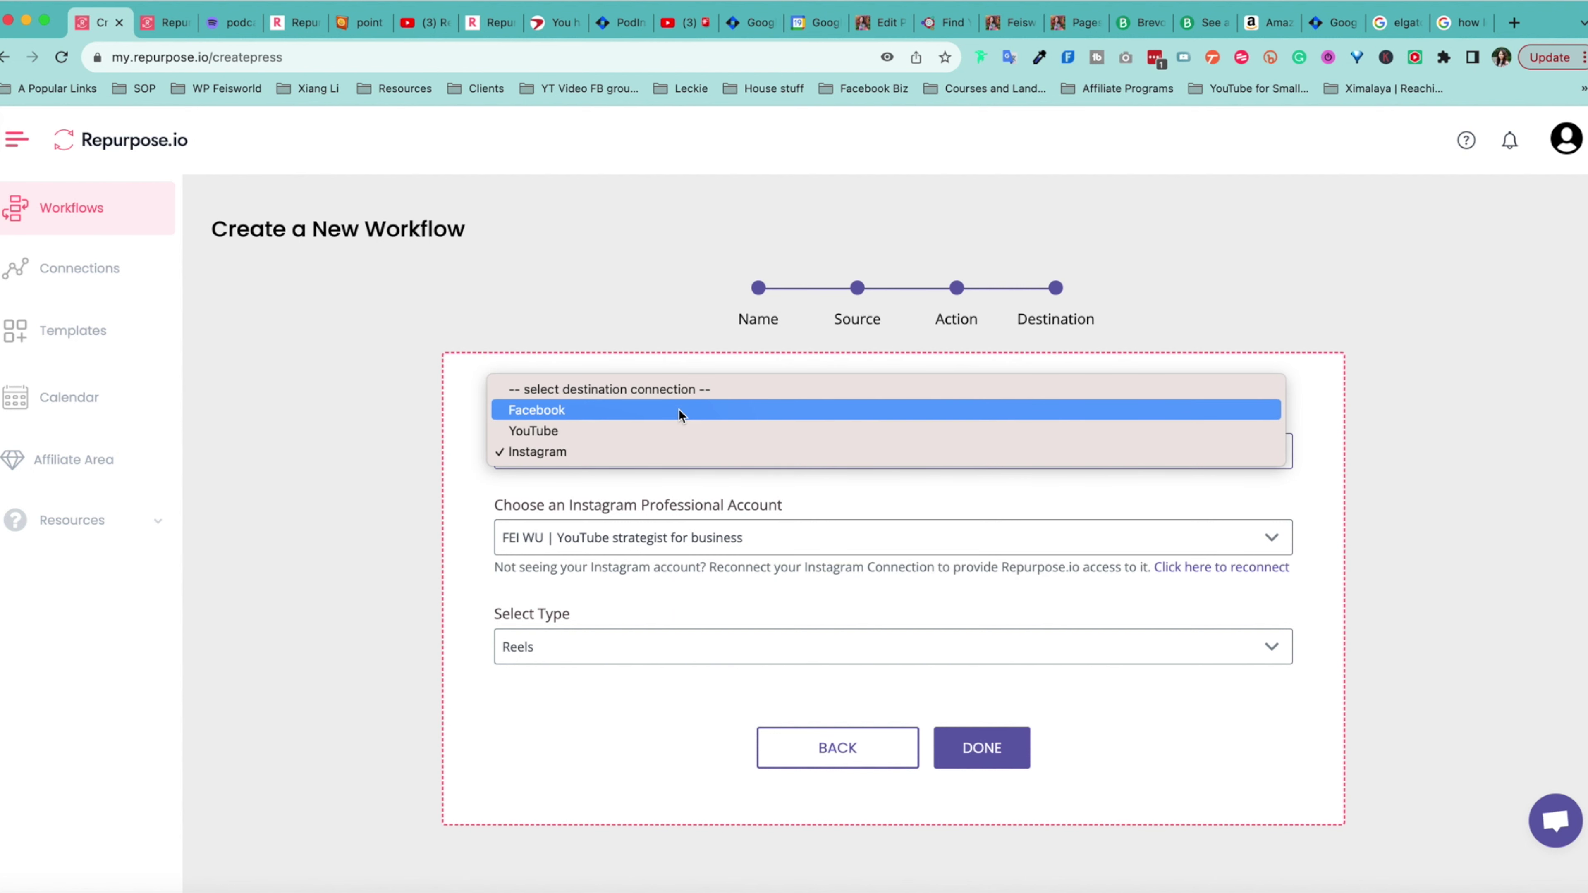
left_click(674, 431)
left_click(666, 453)
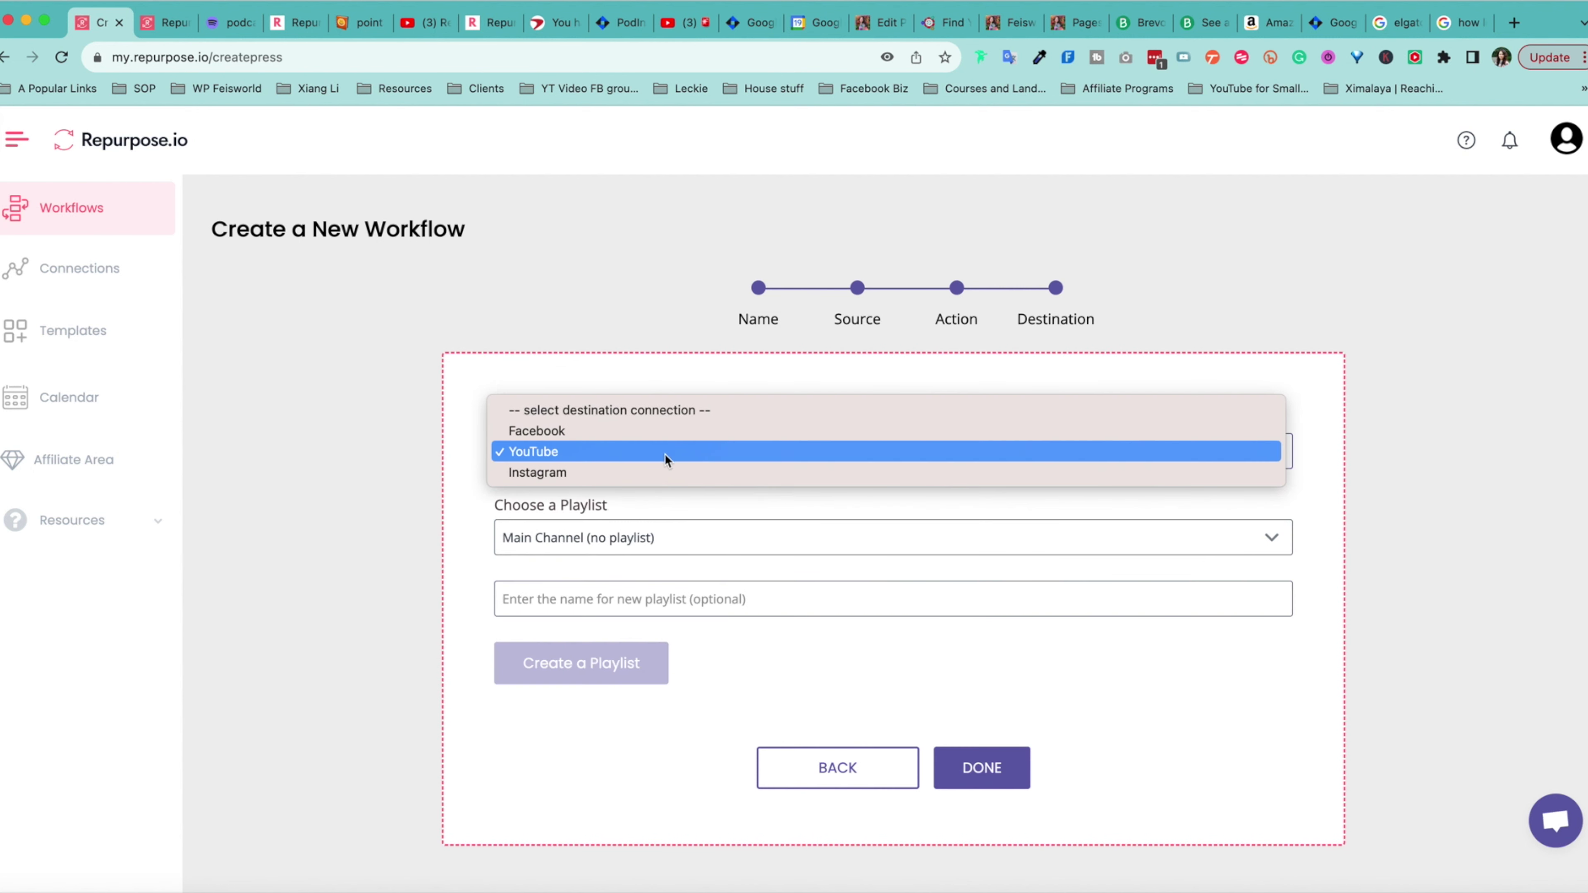
left_click(654, 472)
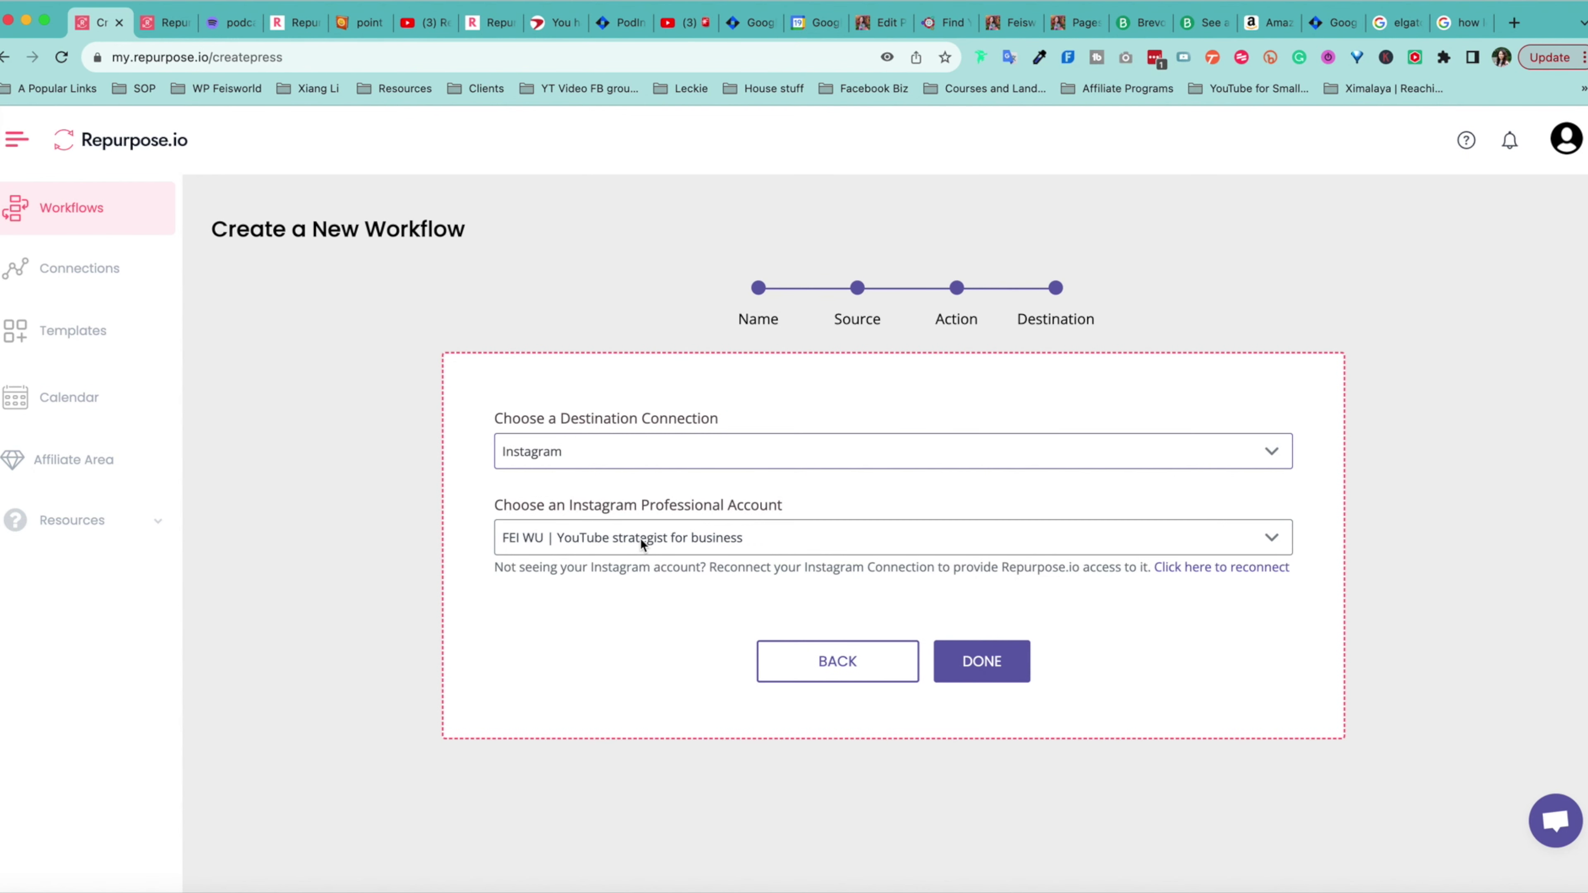
left_click(640, 537)
left_click(729, 558)
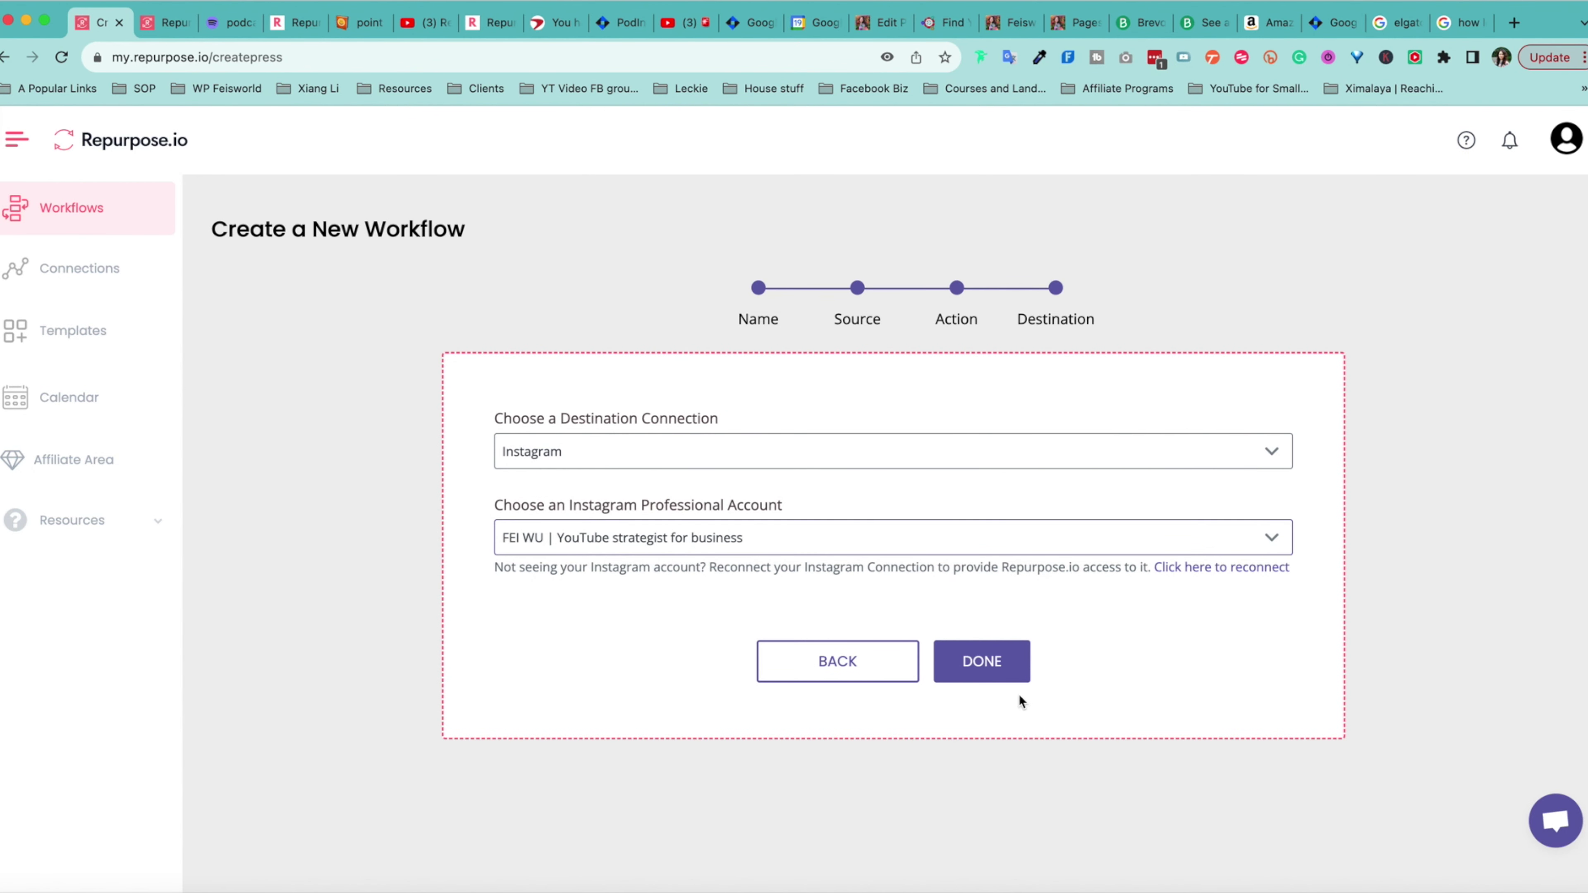
left_click(102, 226)
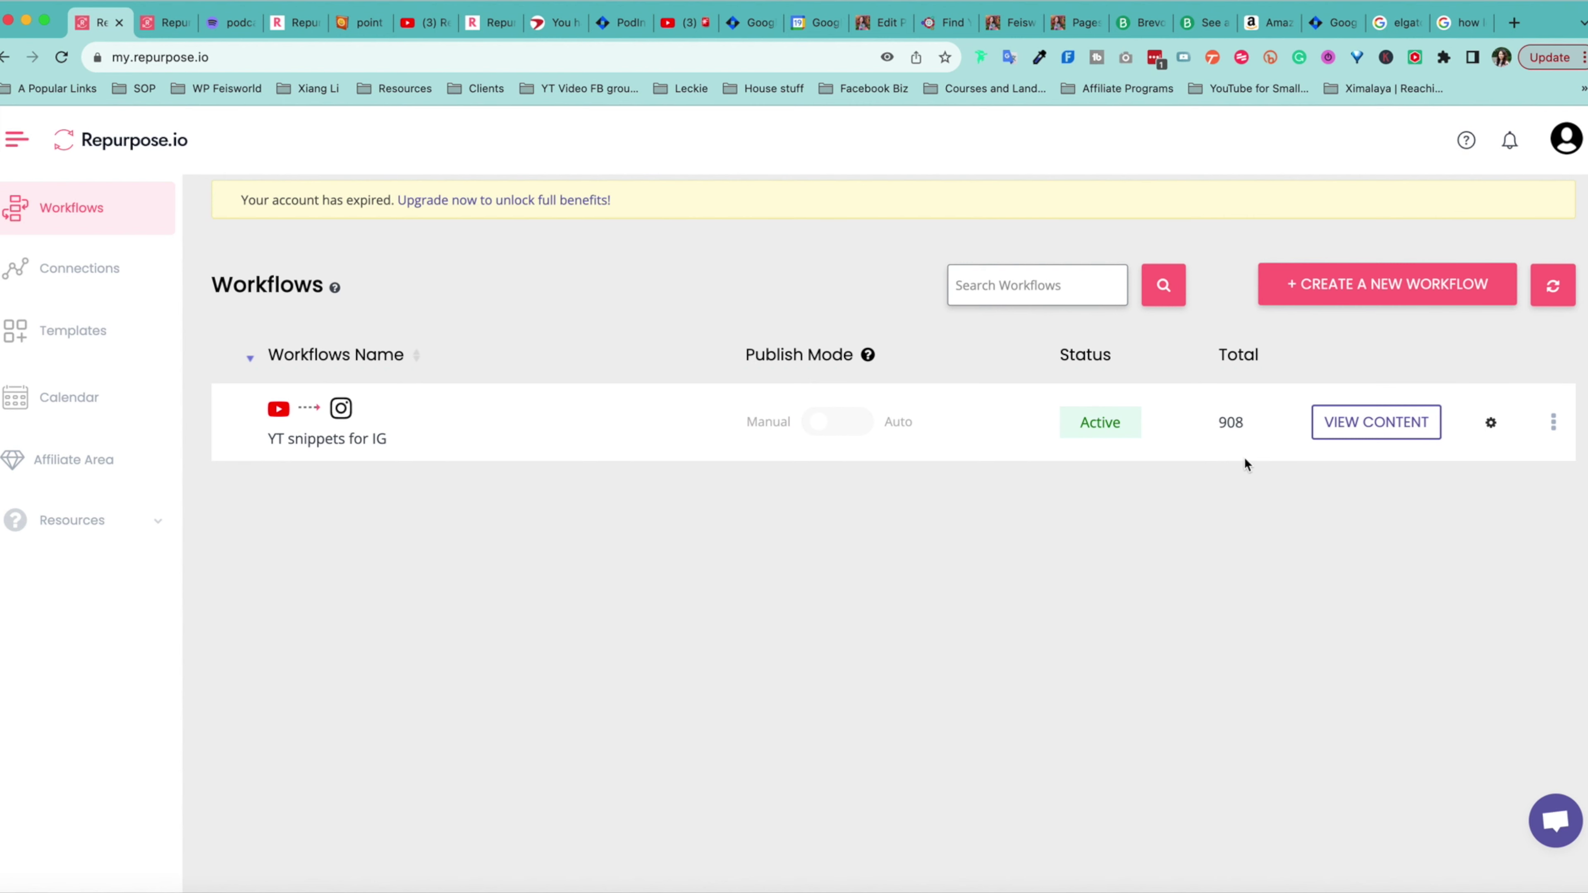
Open the YT snippets for IG workflow's content and scroll through its video list
left_click(1382, 432)
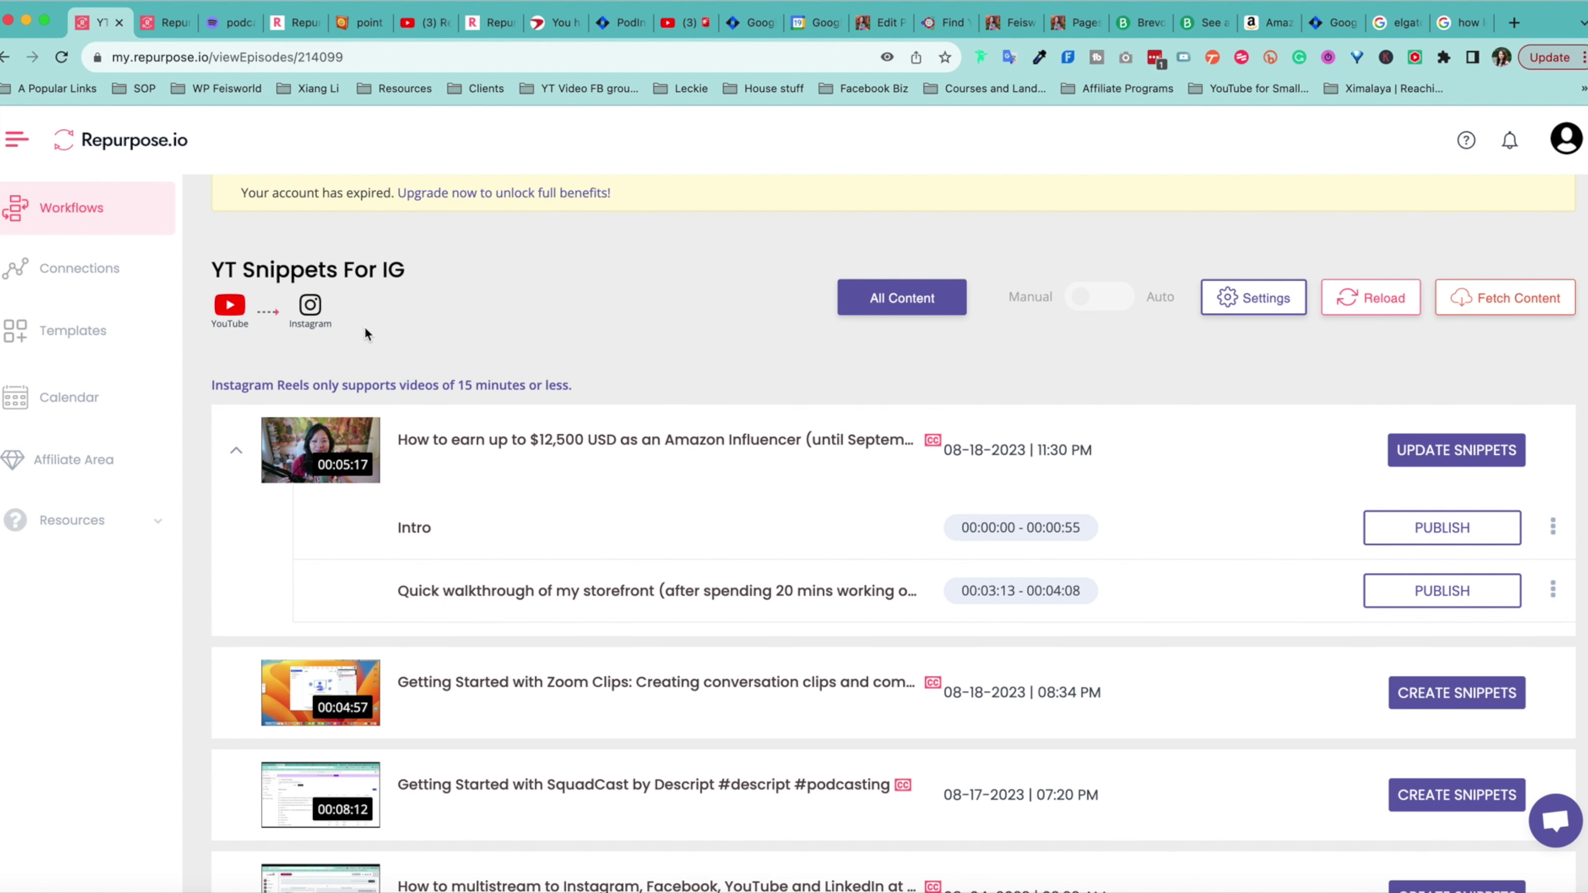
scroll(989, 534, "down", 2)
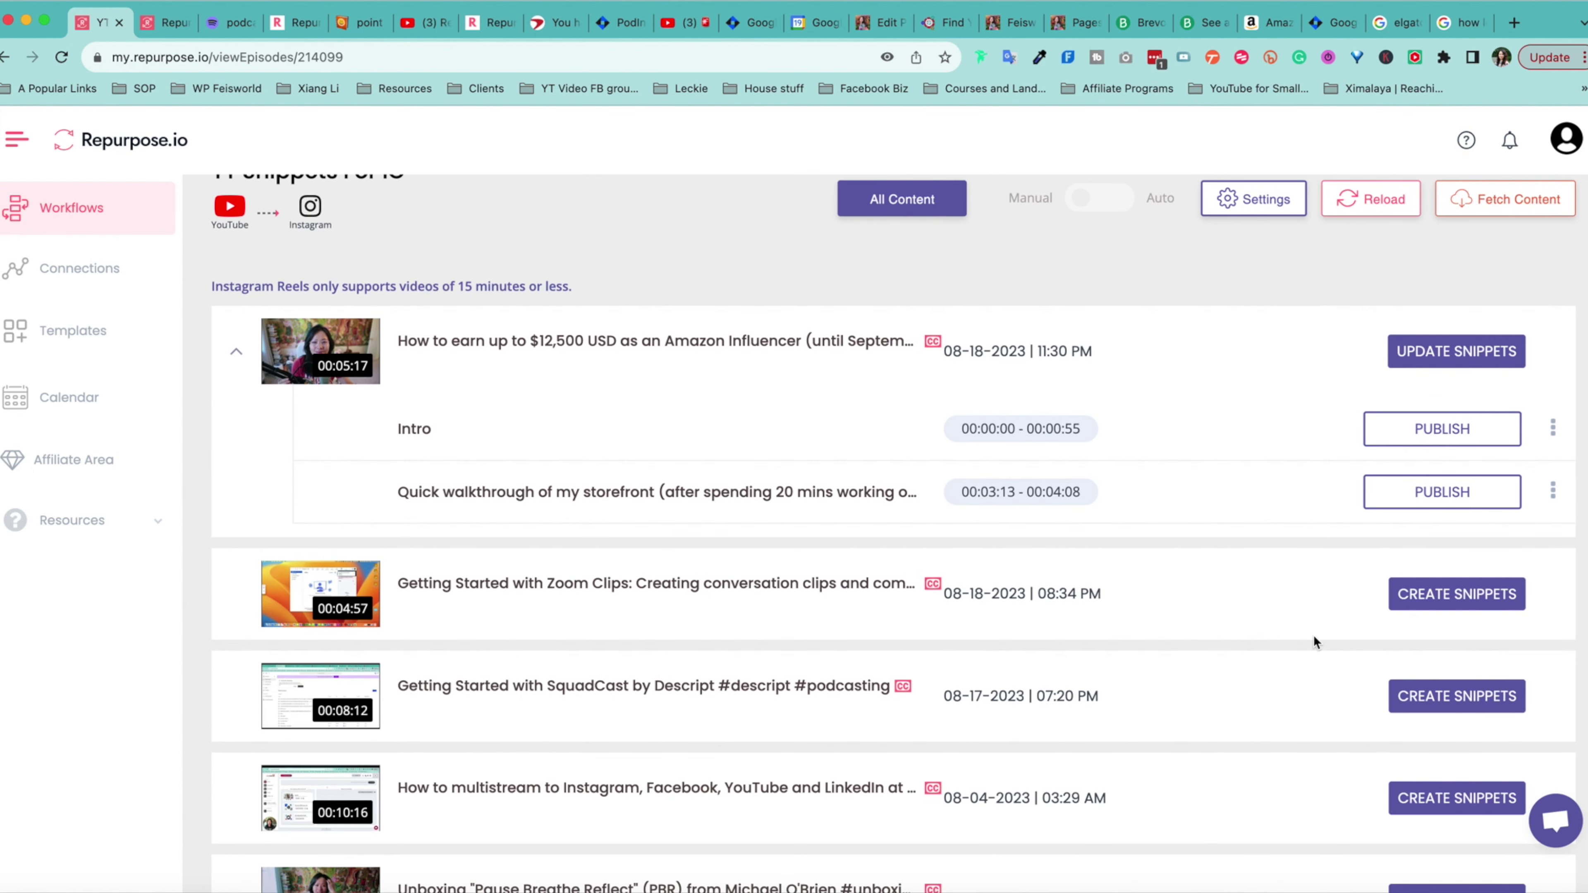
scroll(456, 669, "down", 1)
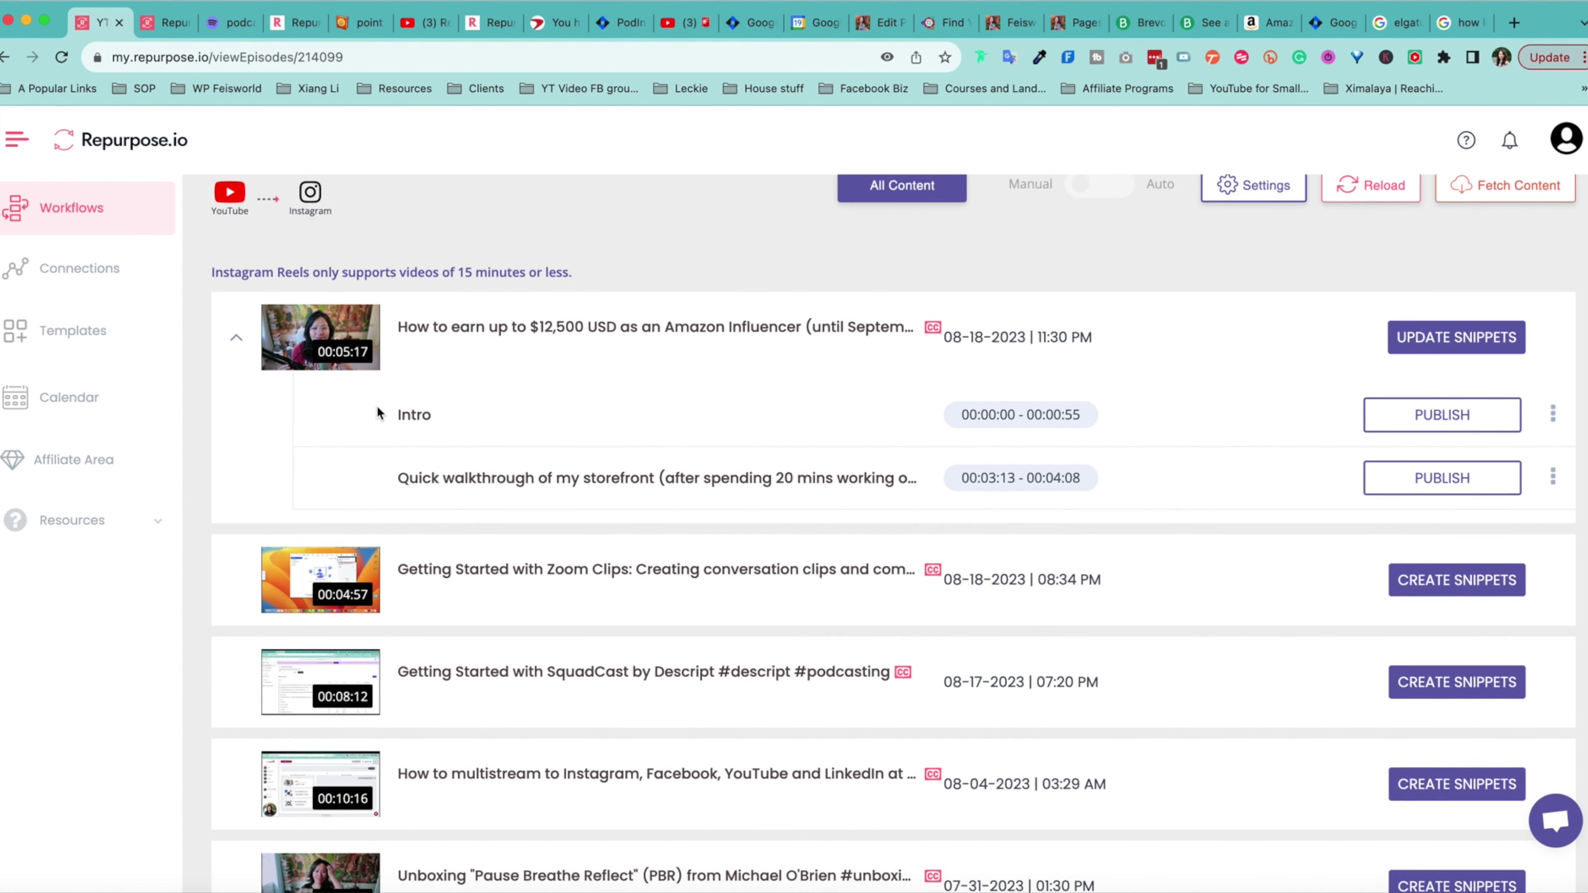
scroll(443, 623, "down", 1)
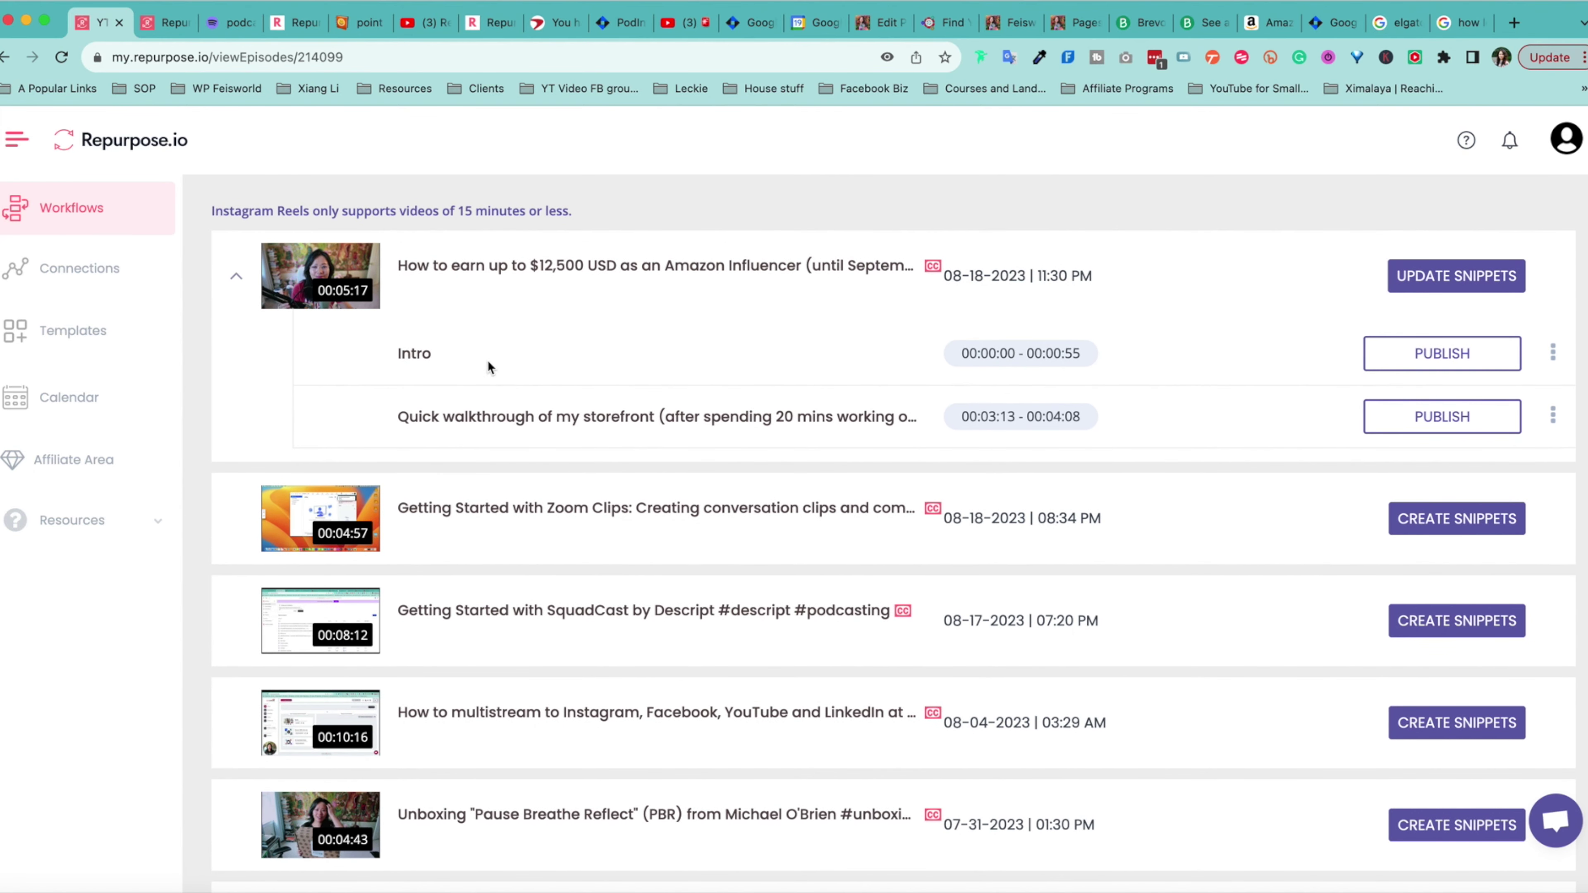
scroll(688, 584, "down", 1)
scroll(1306, 410, "up", 2)
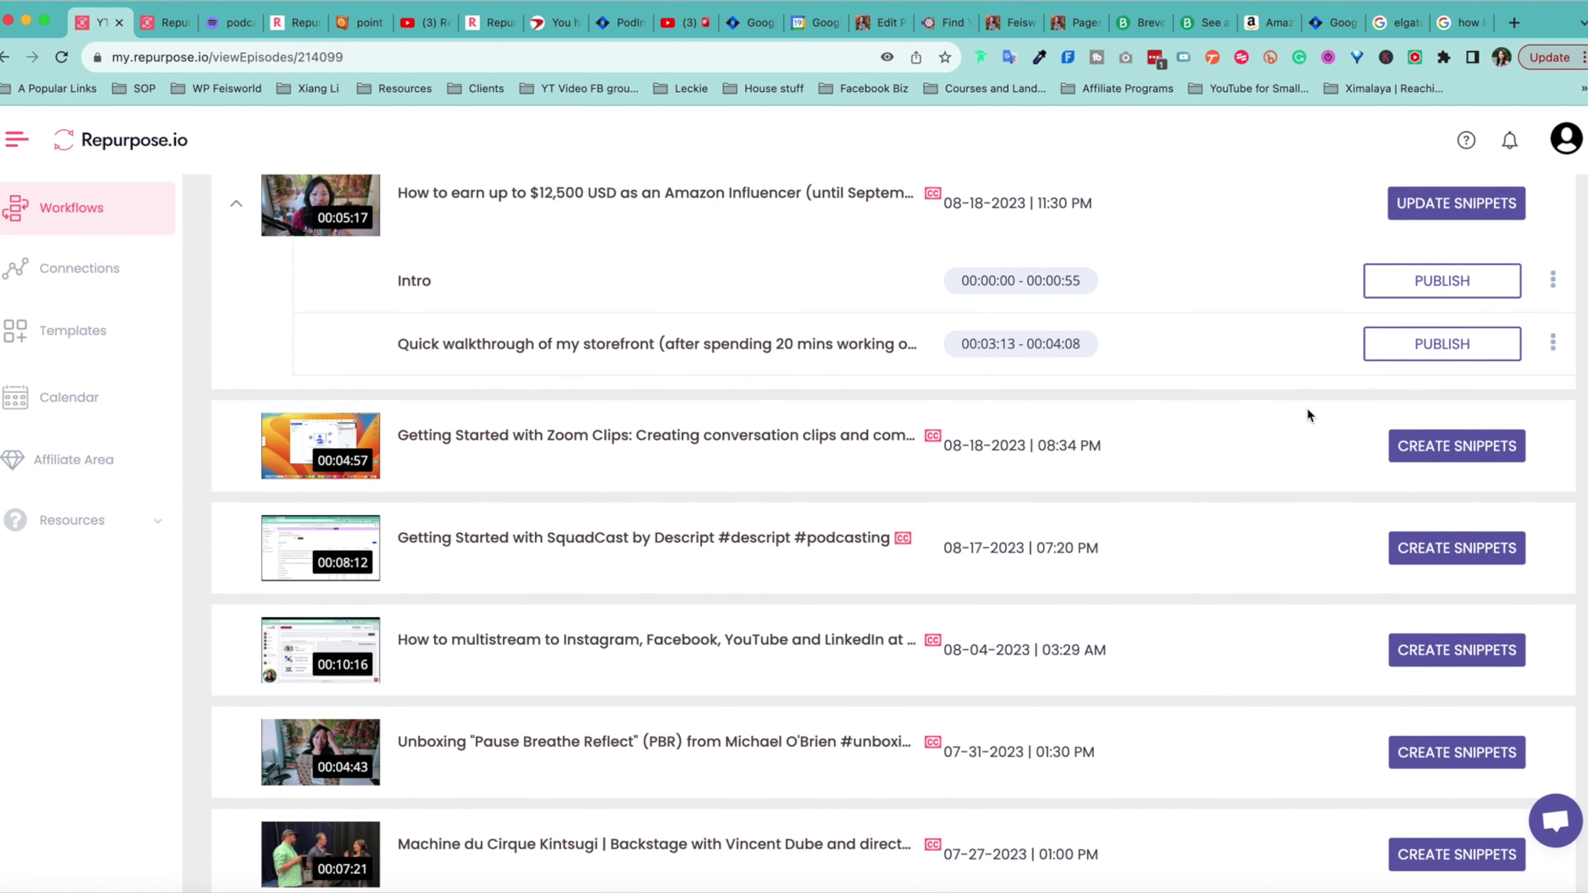
scroll(1310, 408, "down", 10)
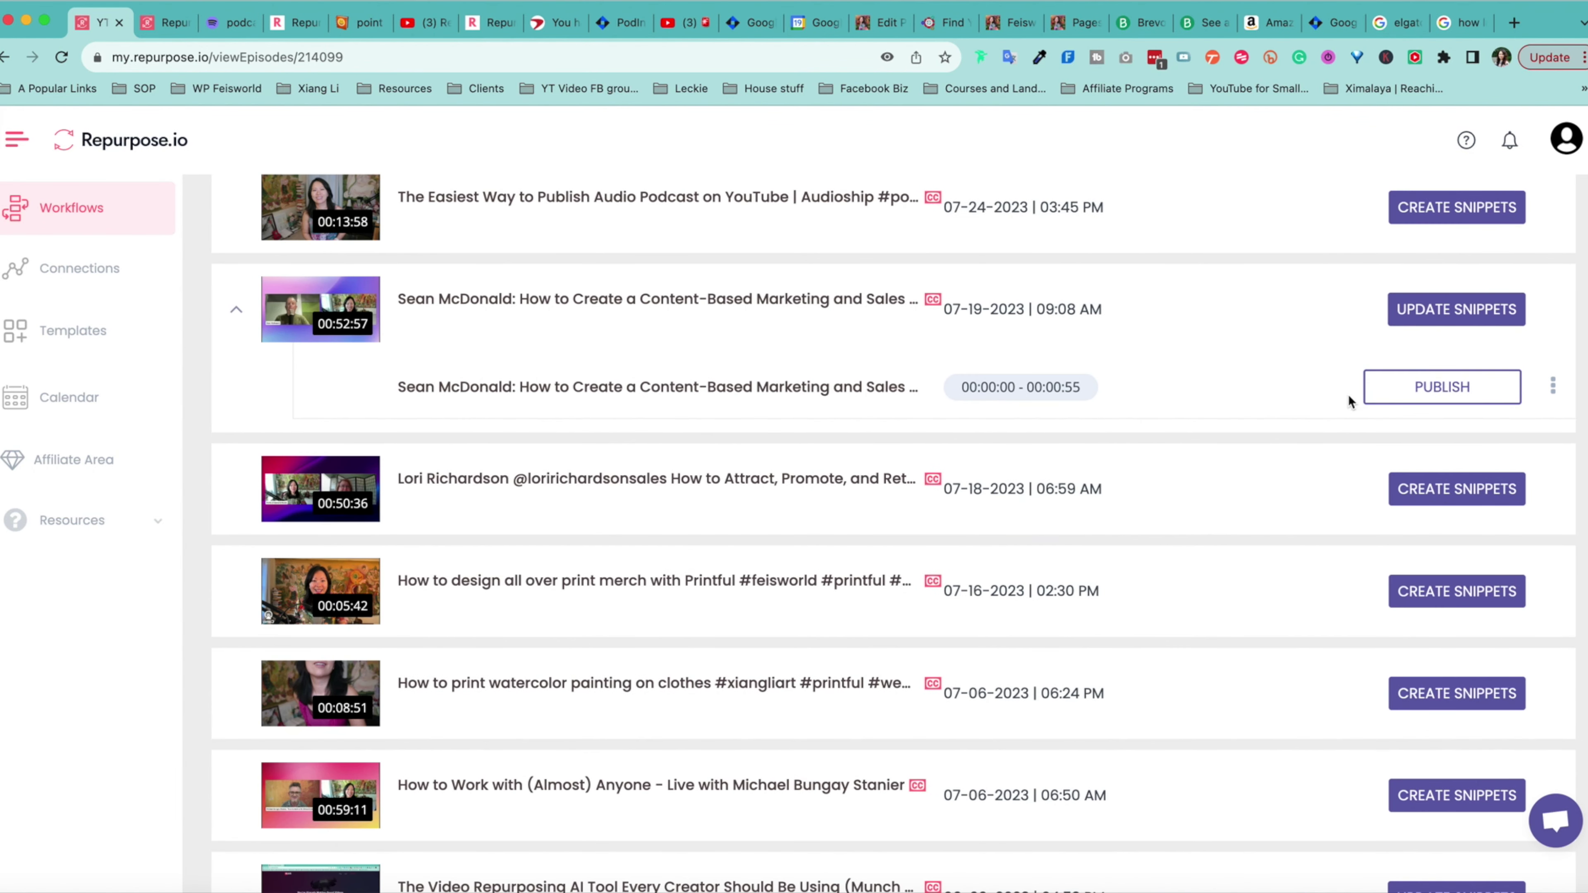
scroll(1265, 407, "up", 10)
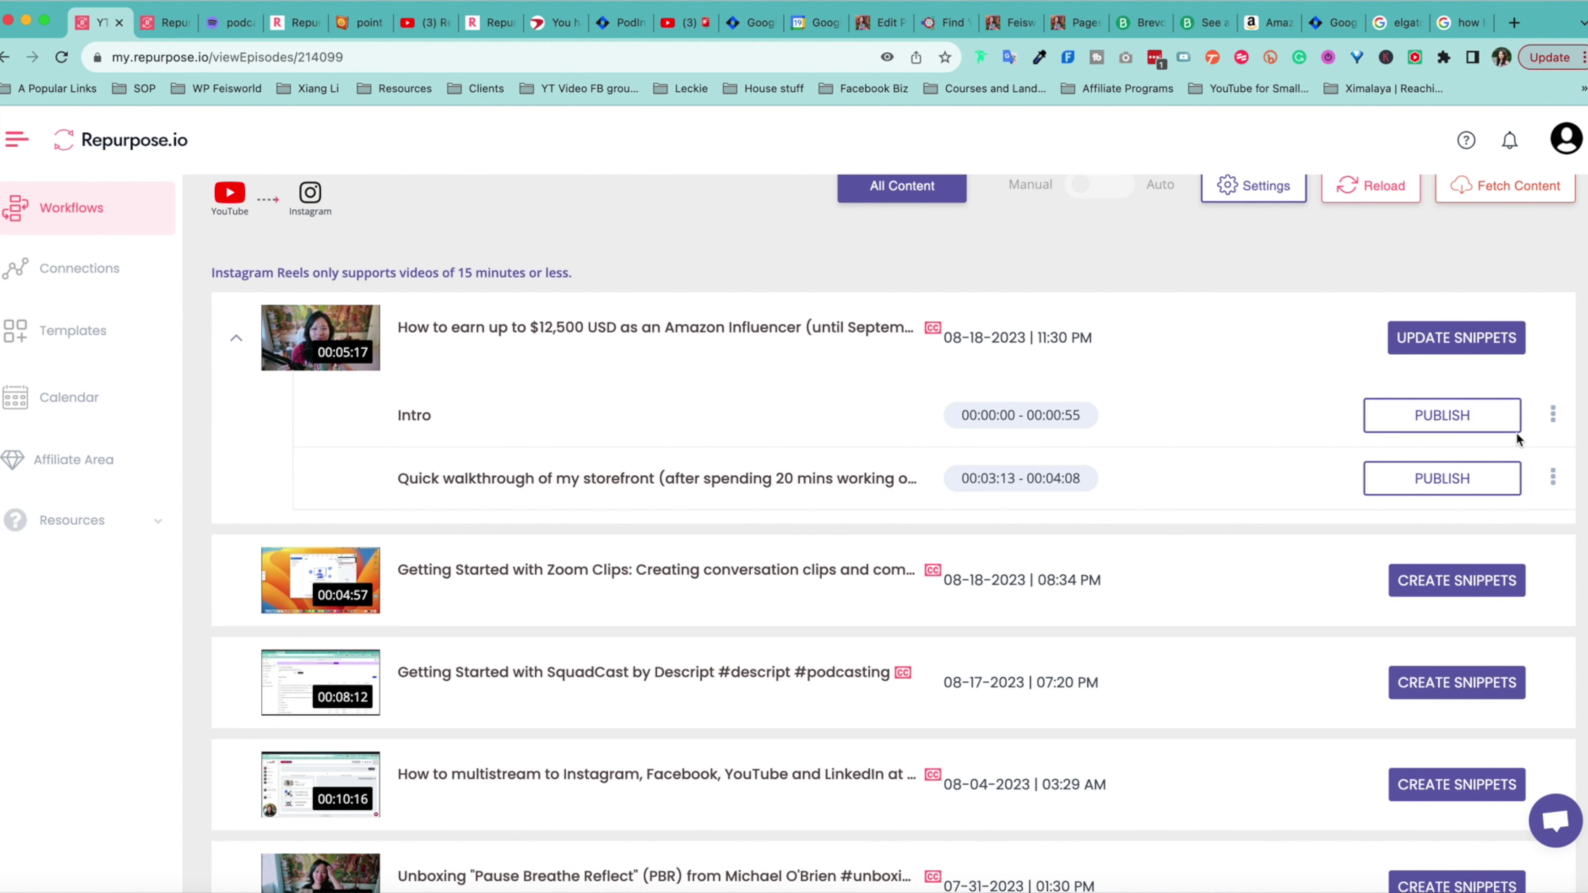
scroll(1512, 442, "up", 2)
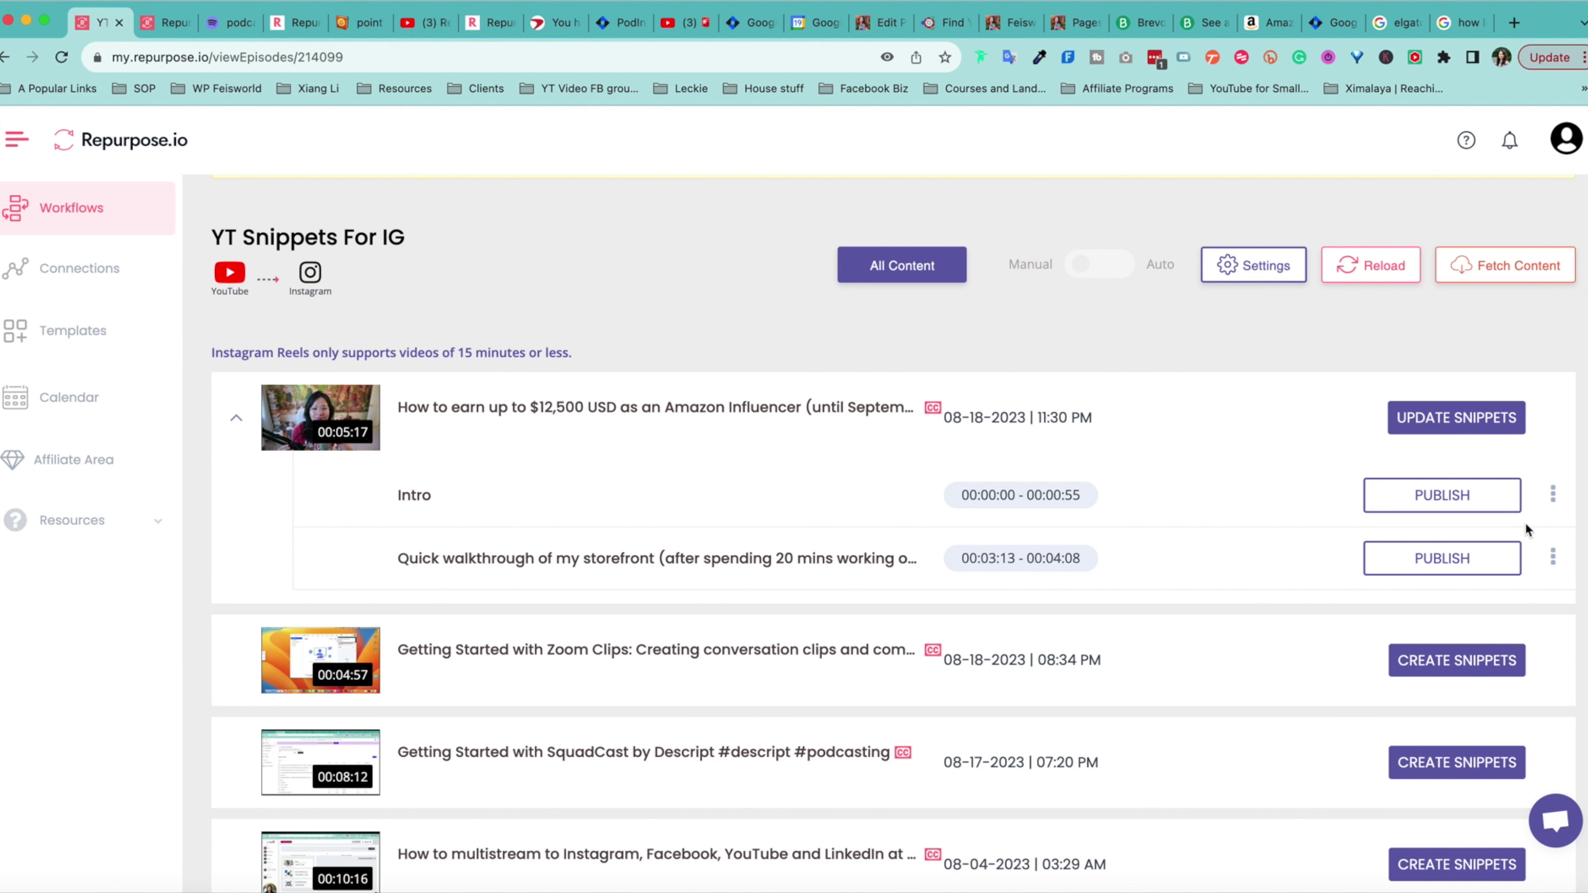
Open the storefront walkthrough snippet's details and preview it
left_click(1553, 556)
left_click(1531, 589)
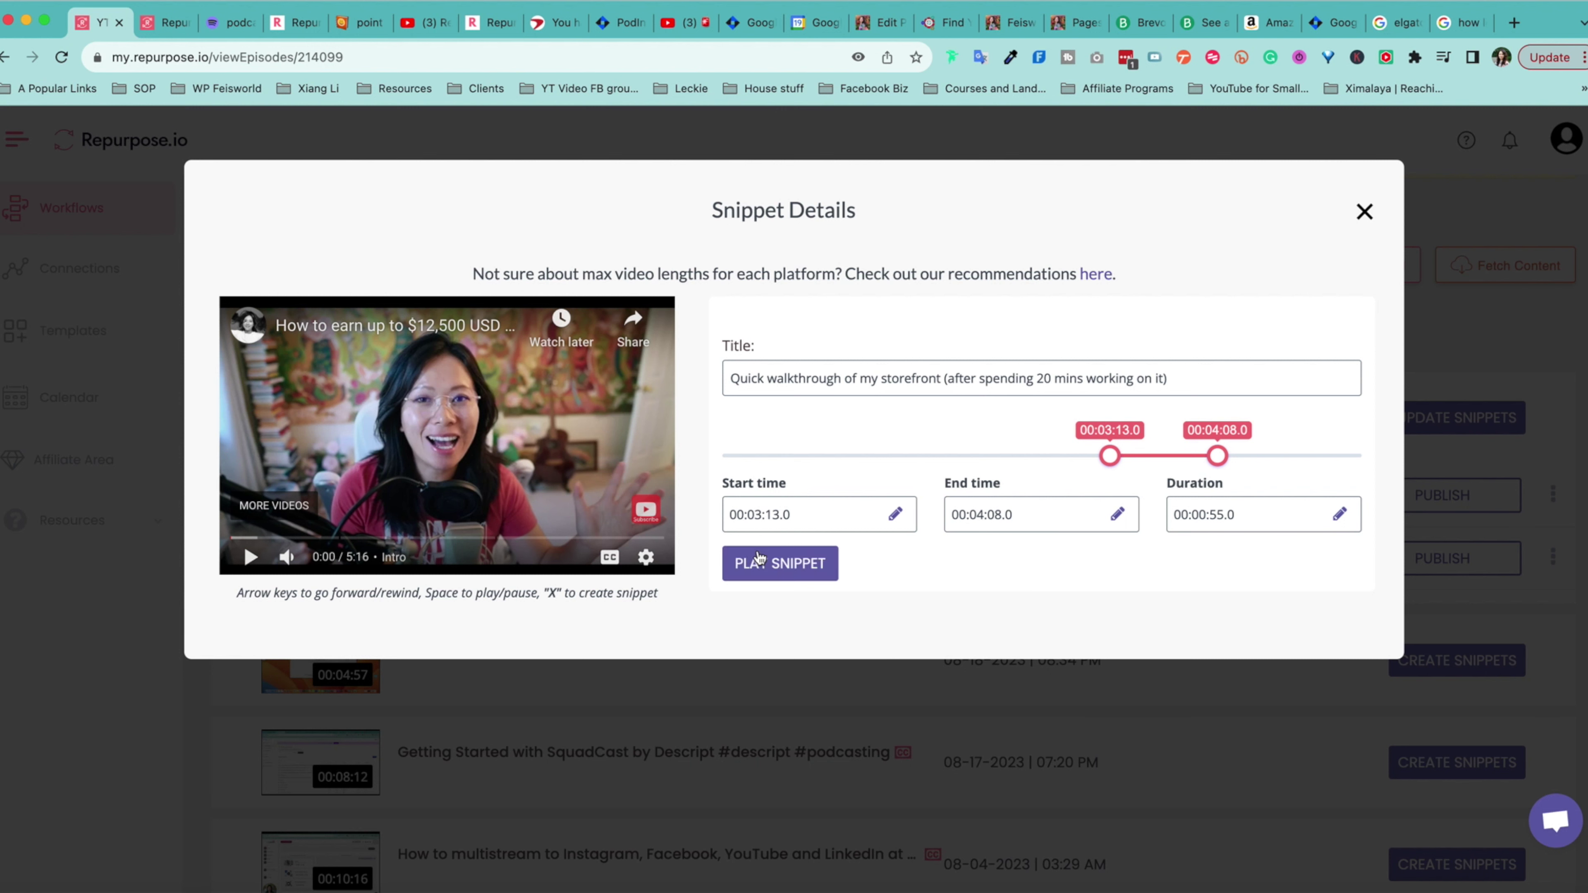
left_click(823, 570)
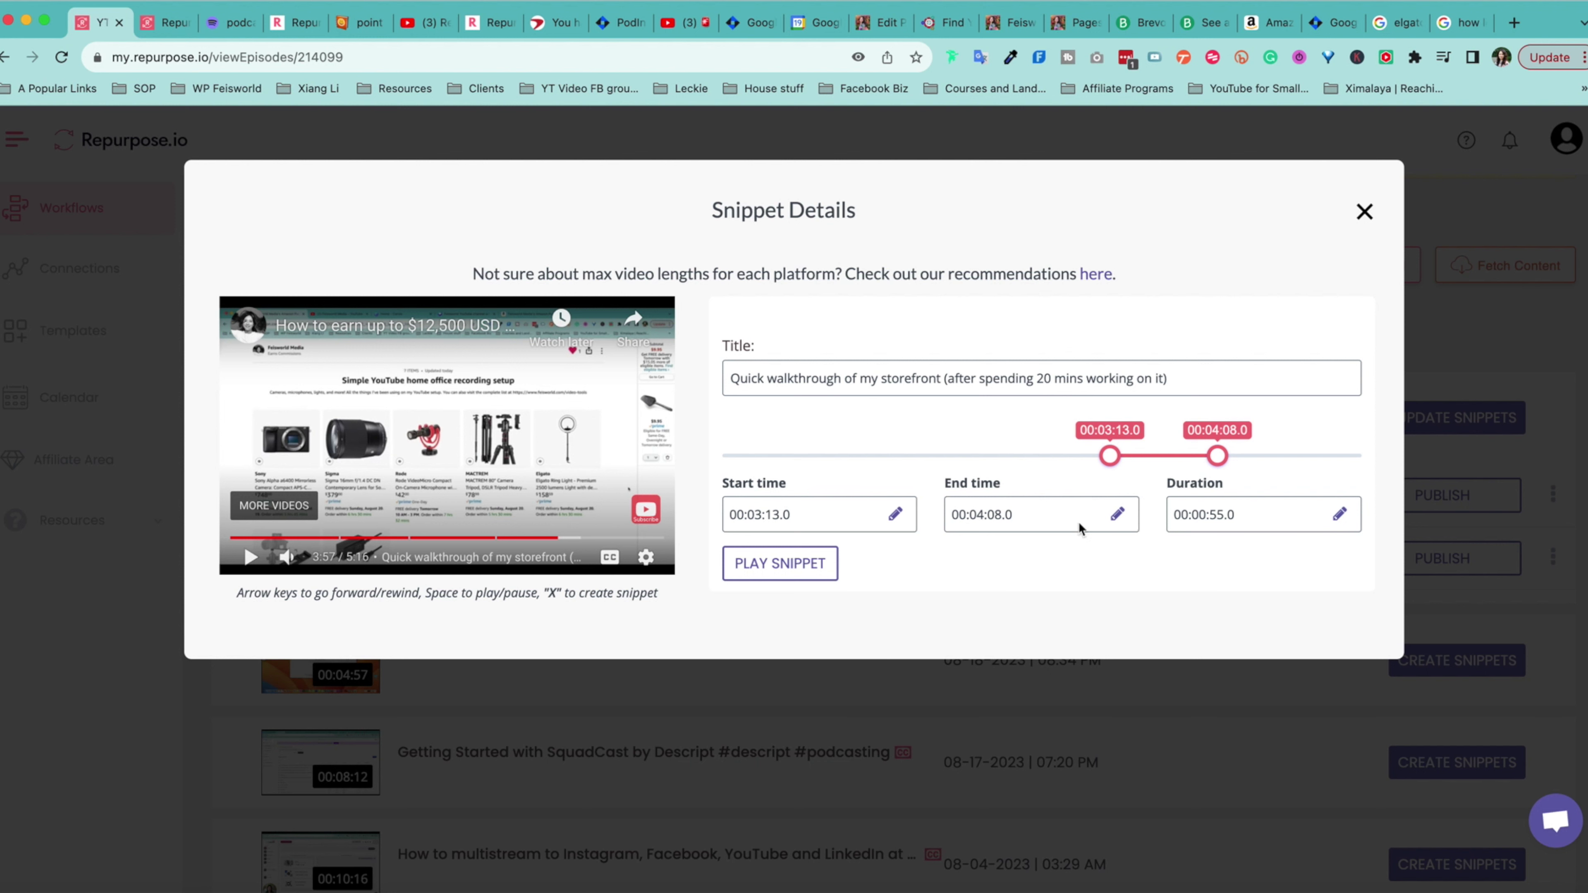
Change the snippet's end time to 00:04:10 and close Snippet Details
left_click(999, 511)
left_click(1117, 514)
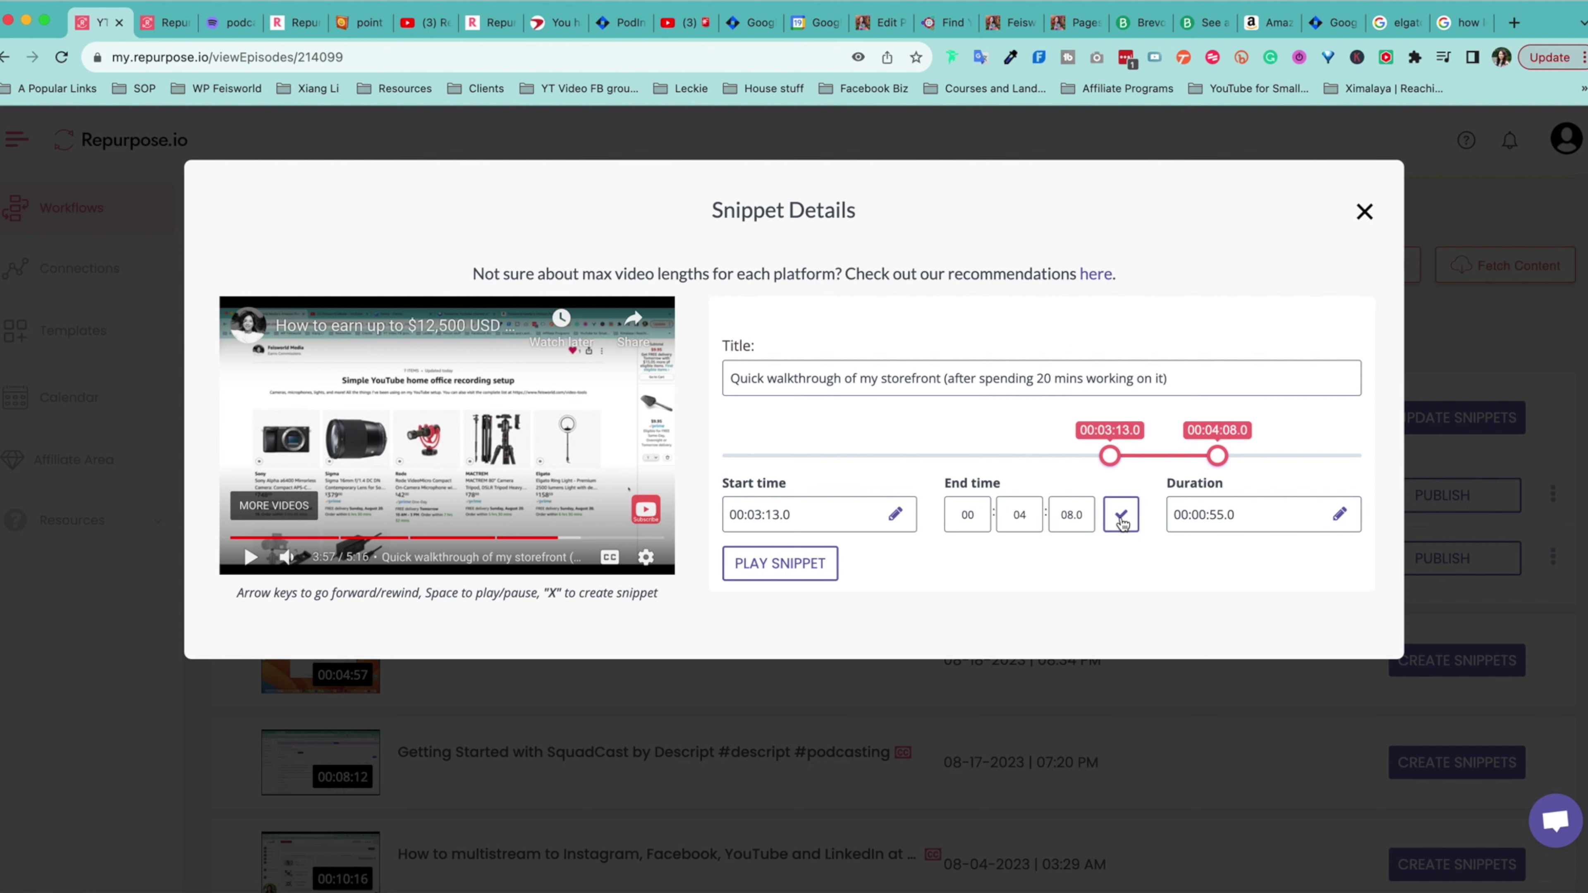
double_click(1063, 512)
type("10.")
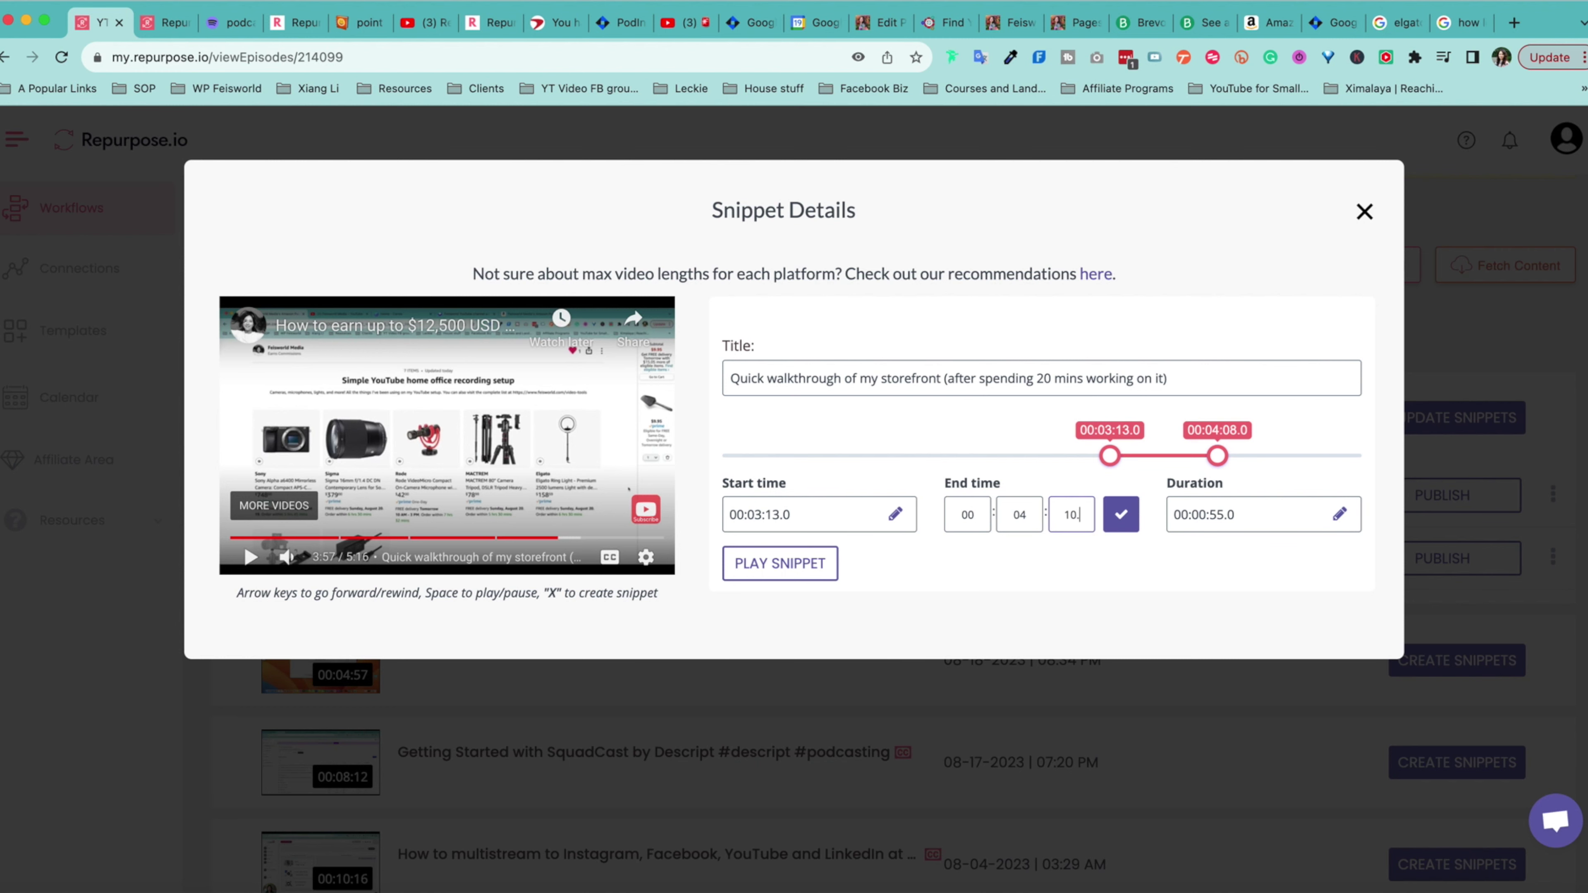
left_click(1120, 514)
left_click(1363, 210)
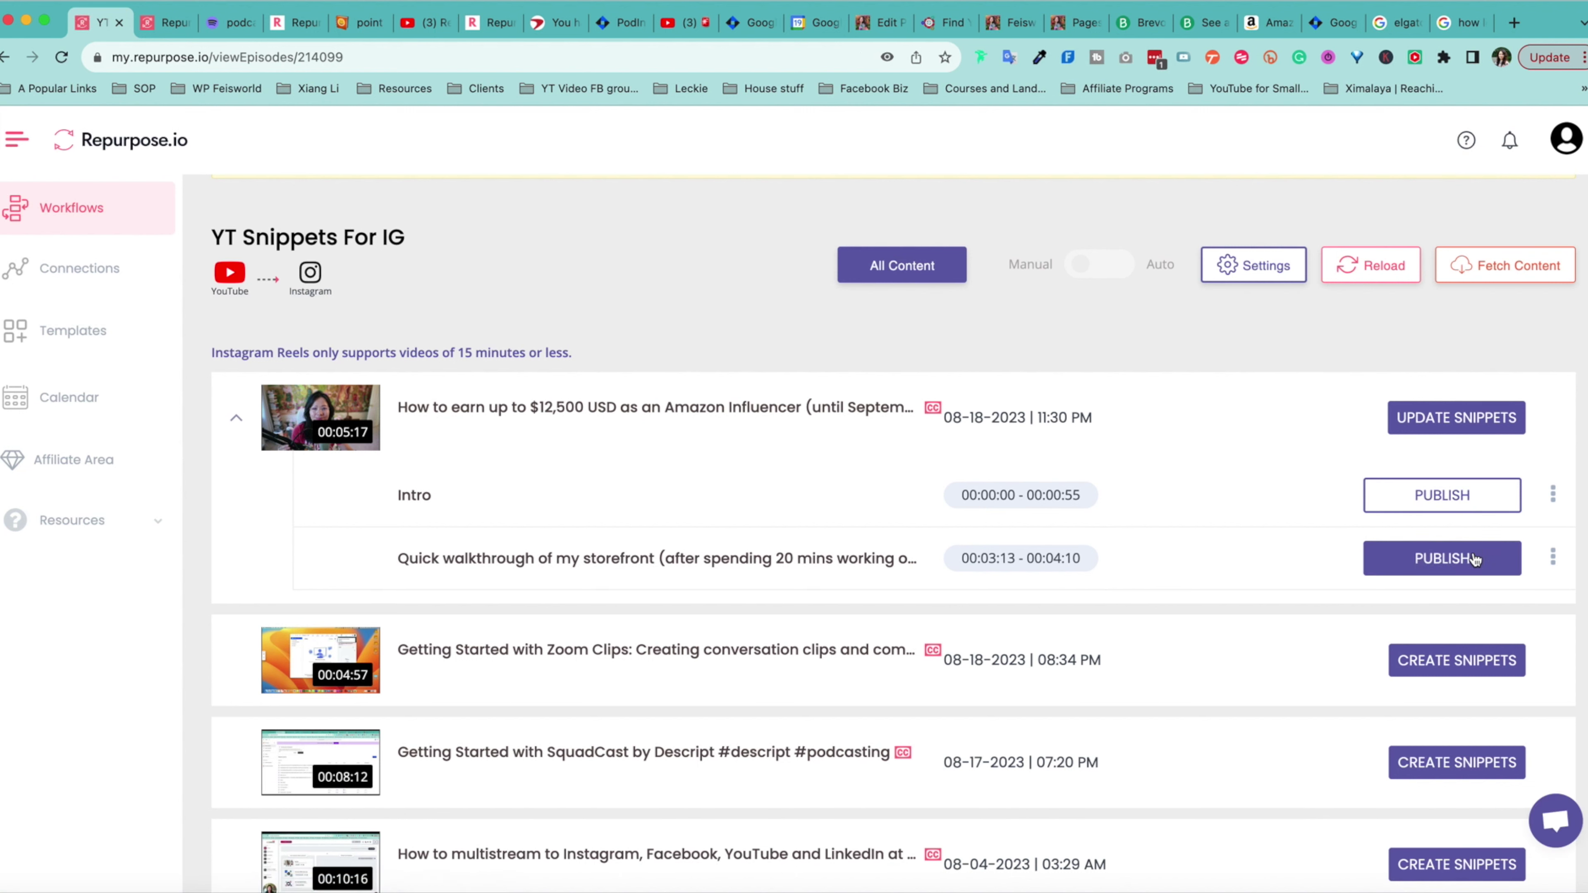
left_click(1436, 563)
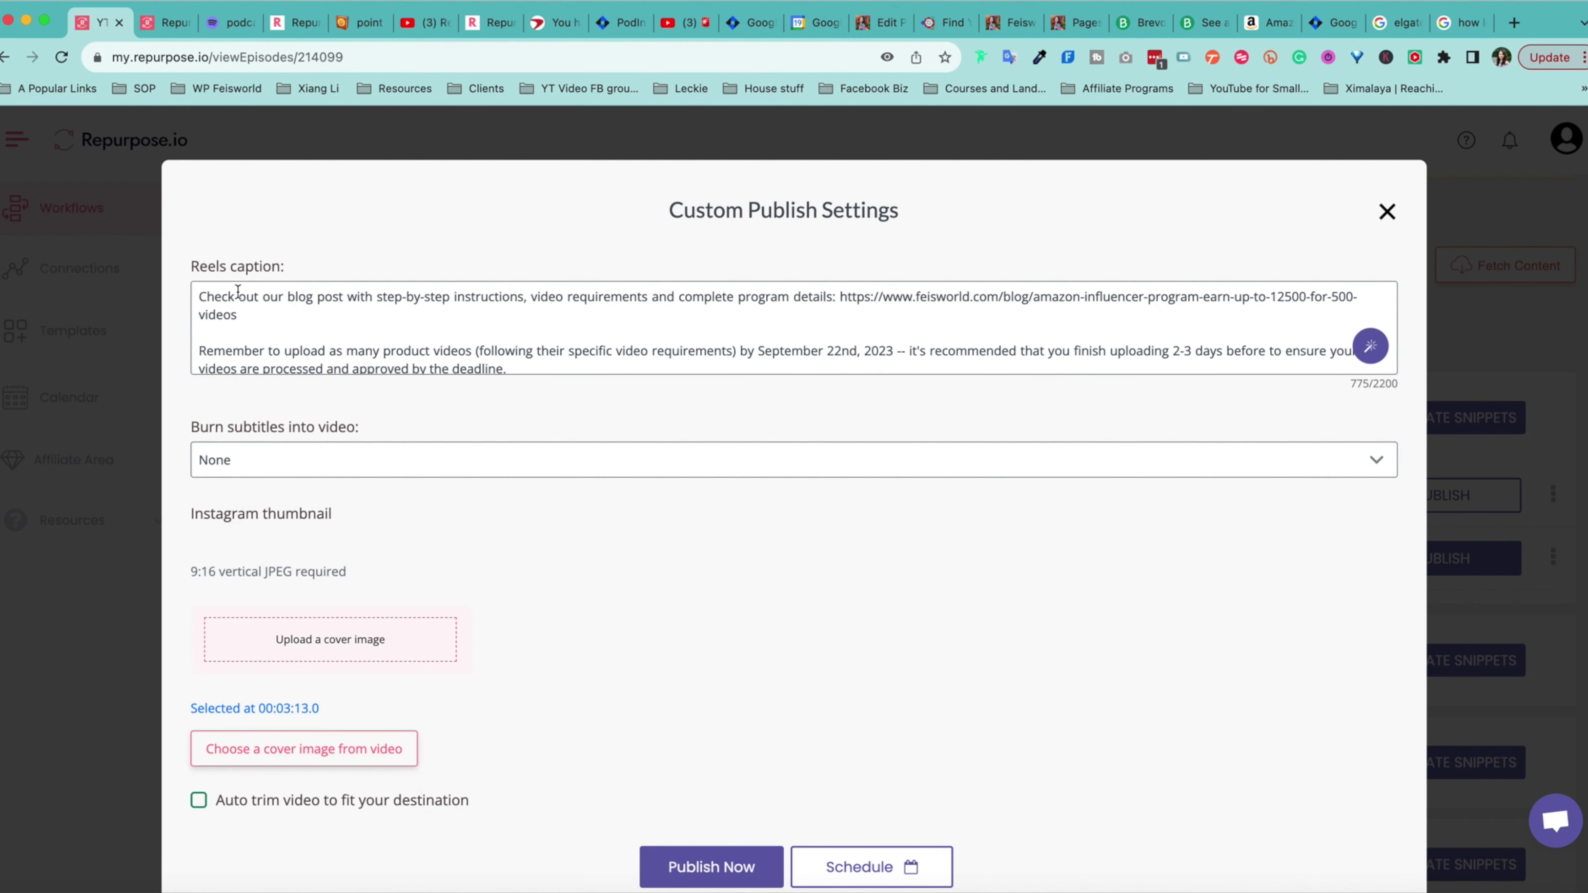
Review the Reels caption, keep subtitles at None, and check the 00:03:13 cover frame
left_click_drag(421, 311, 568, 408)
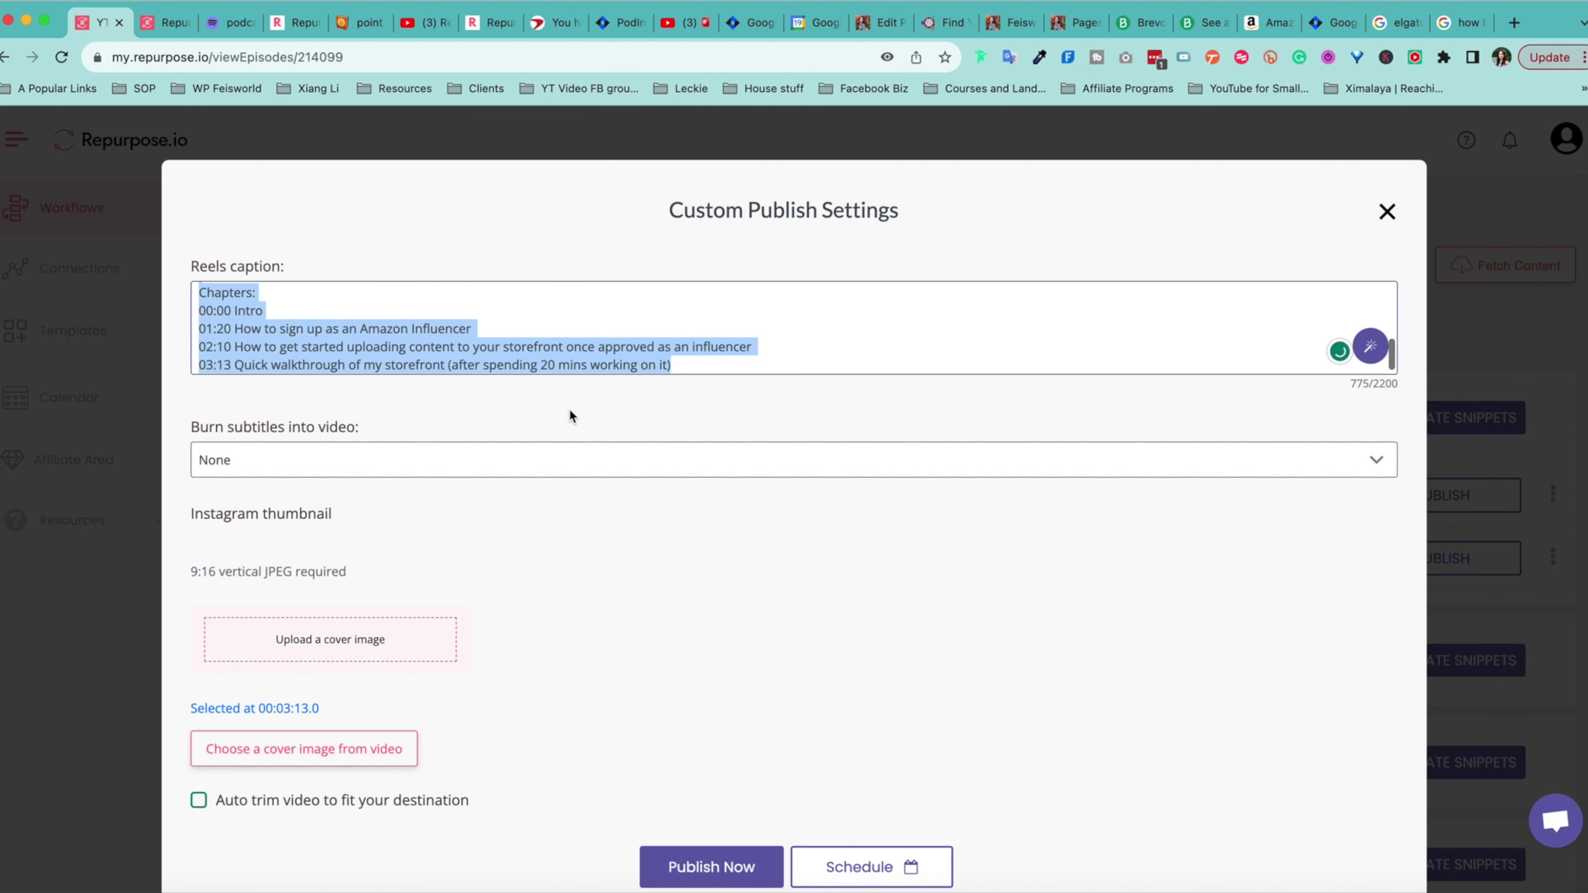
left_click(225, 467)
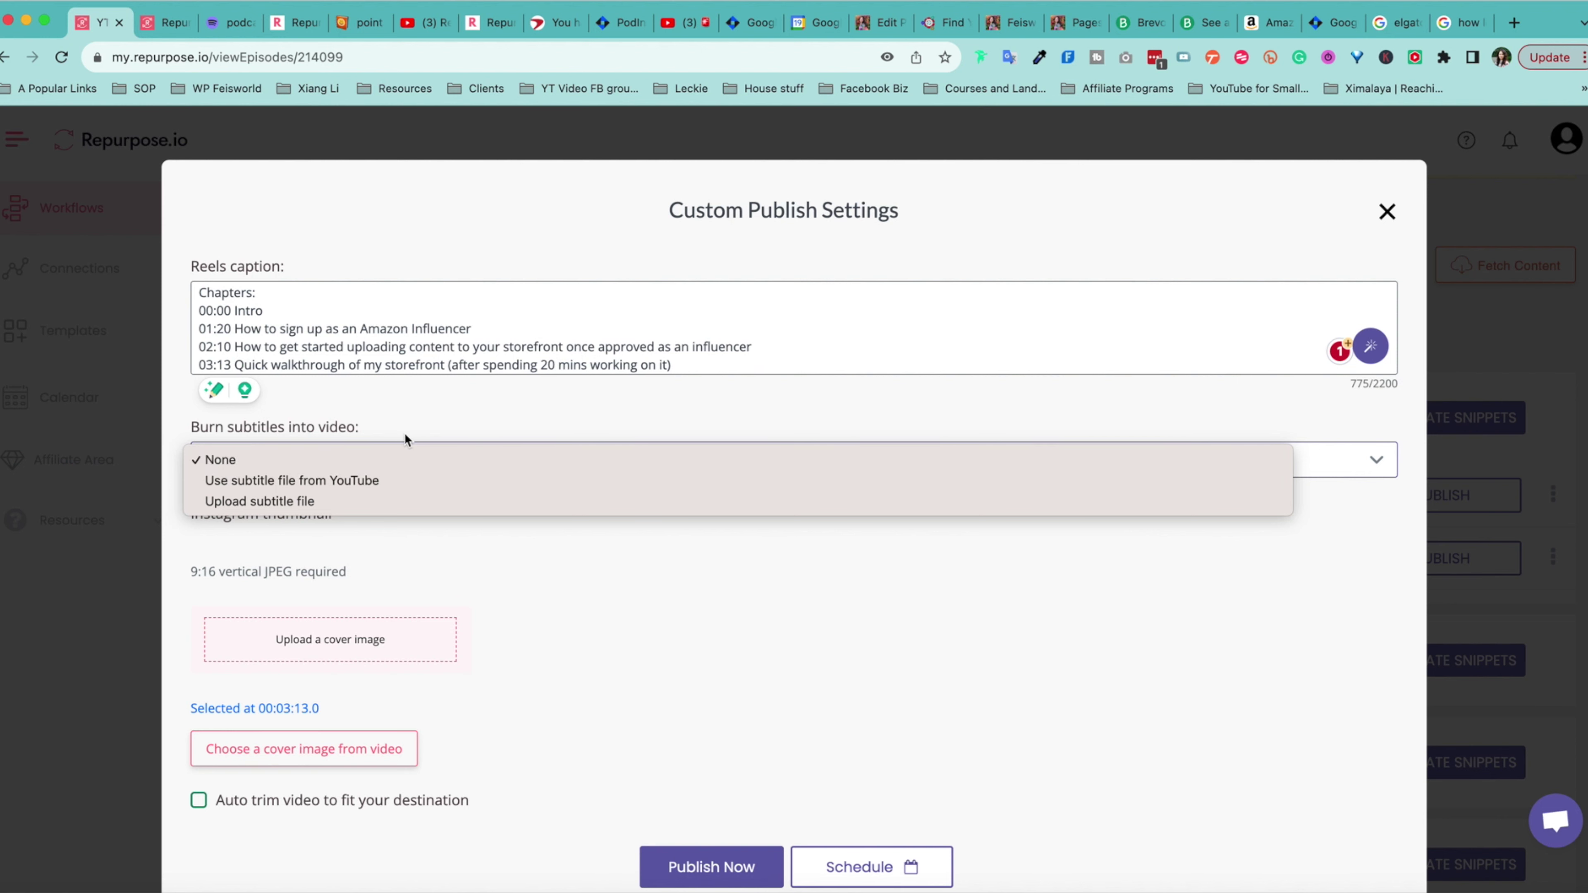
left_click(440, 425)
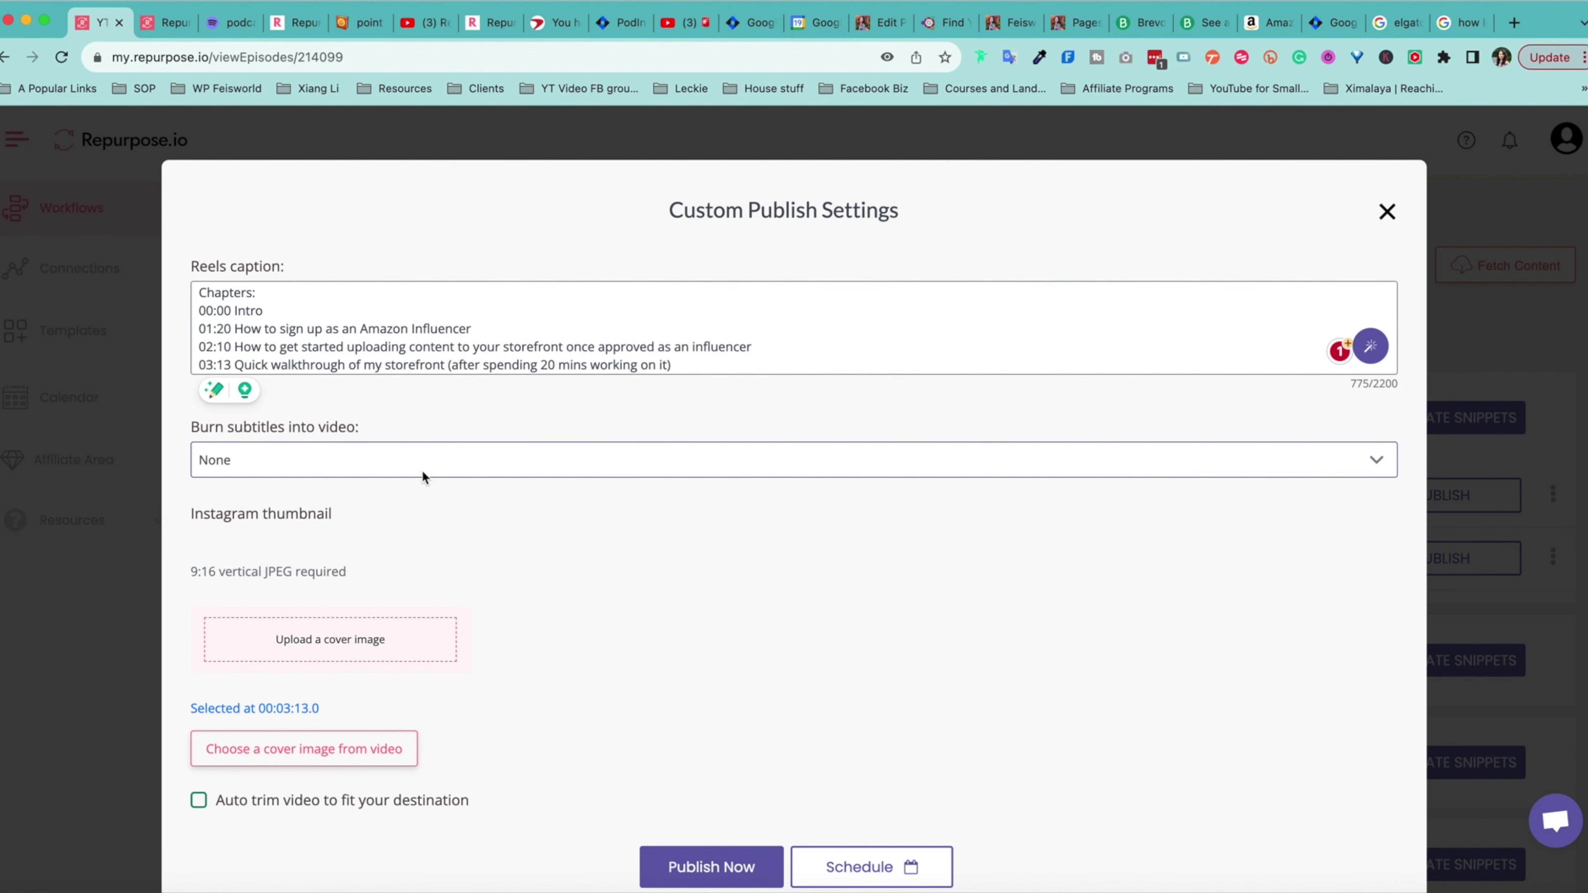
scroll(408, 569, "down", 2)
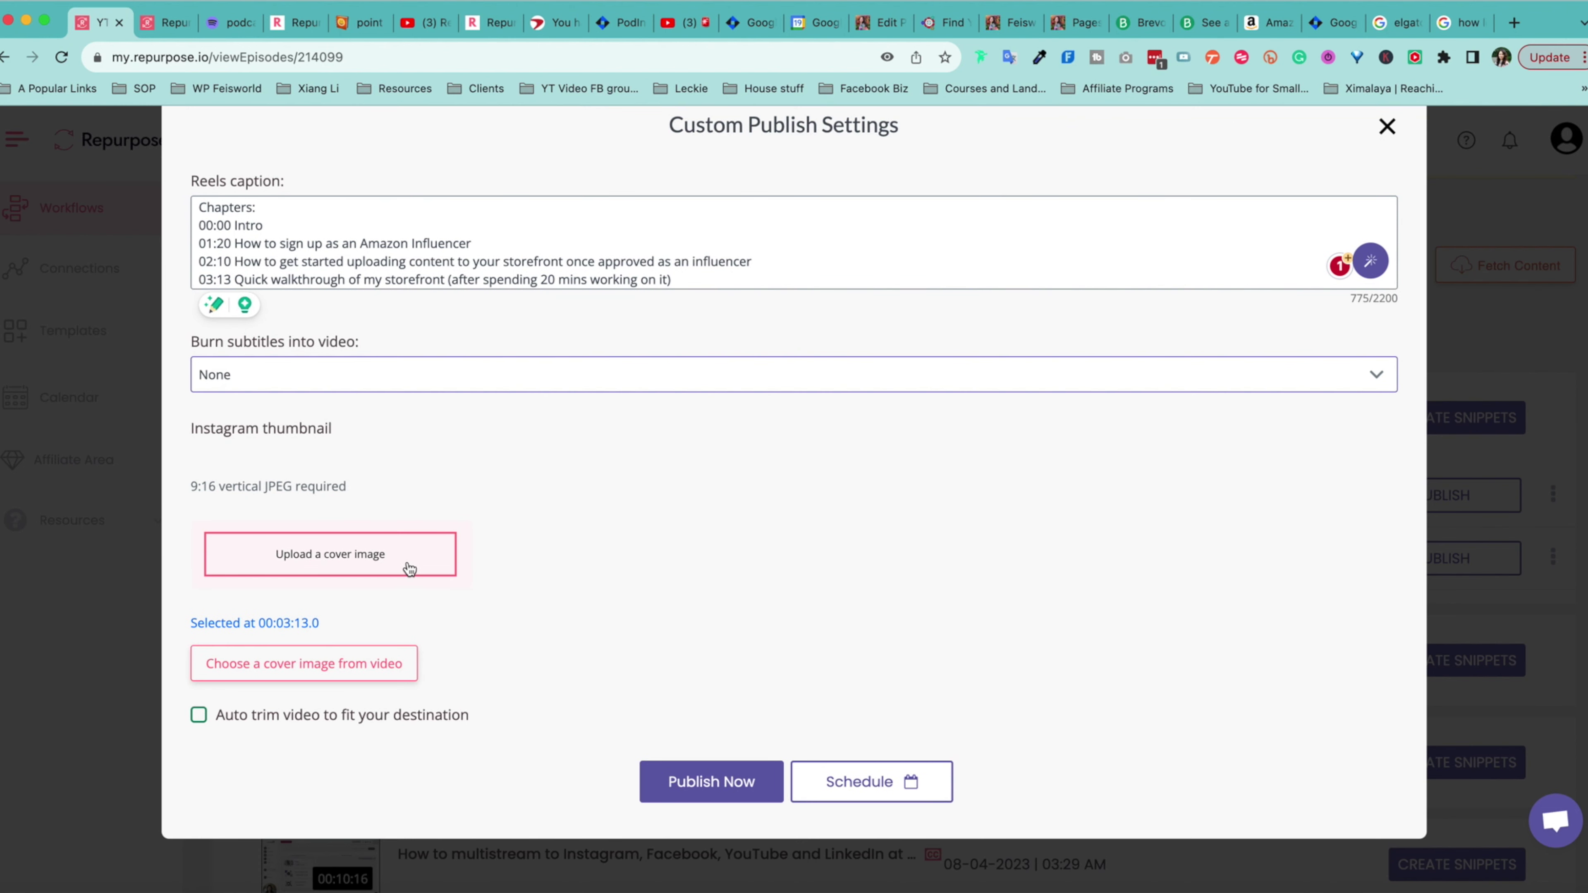
left_click(291, 664)
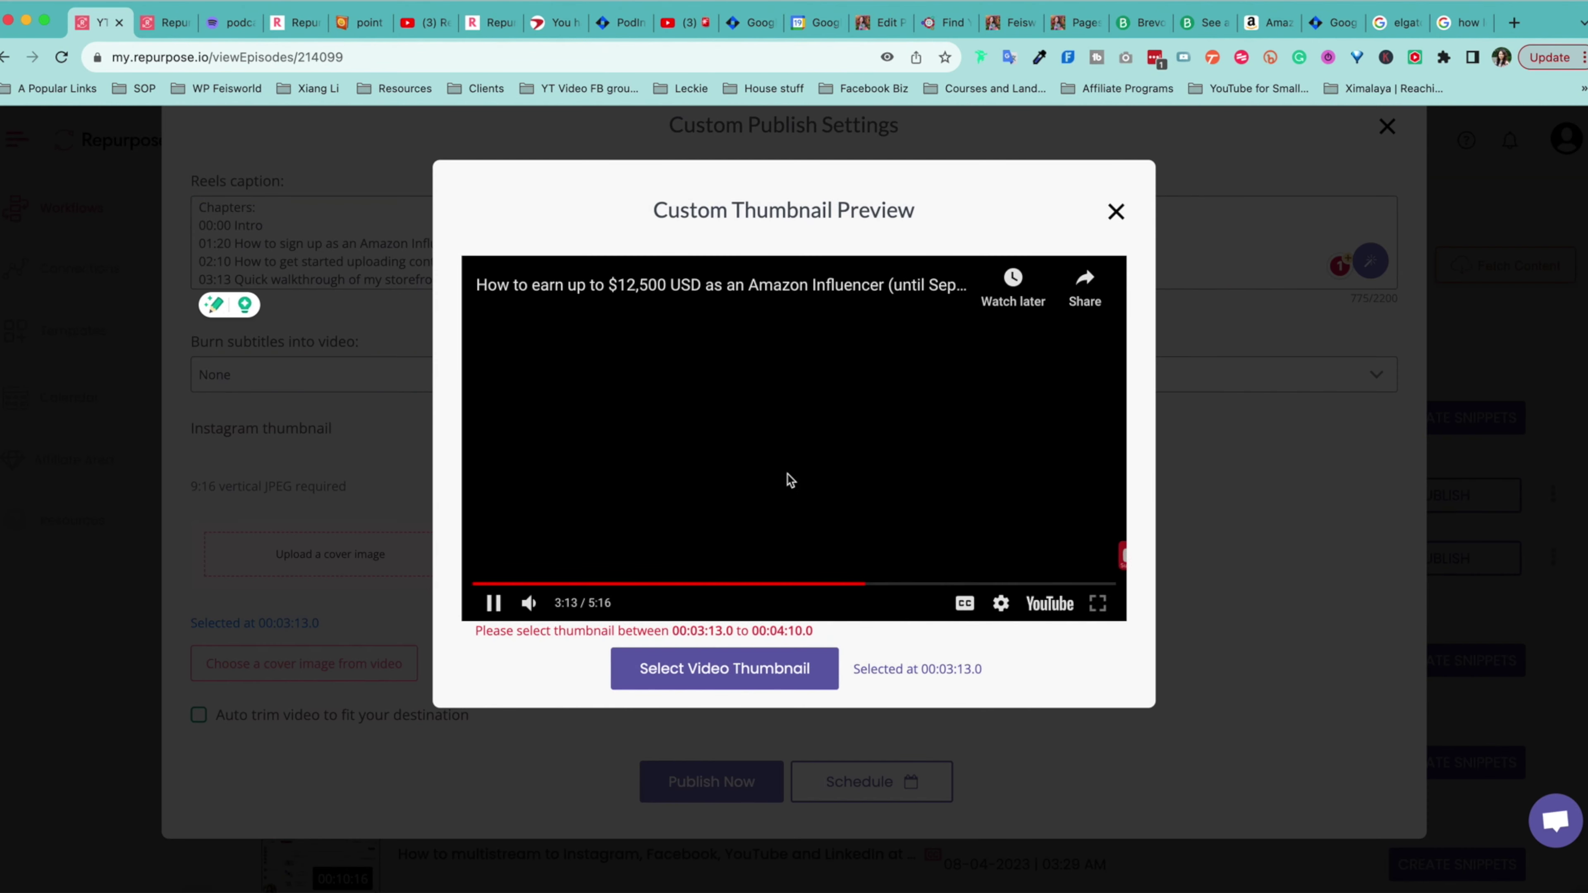
left_click(1116, 211)
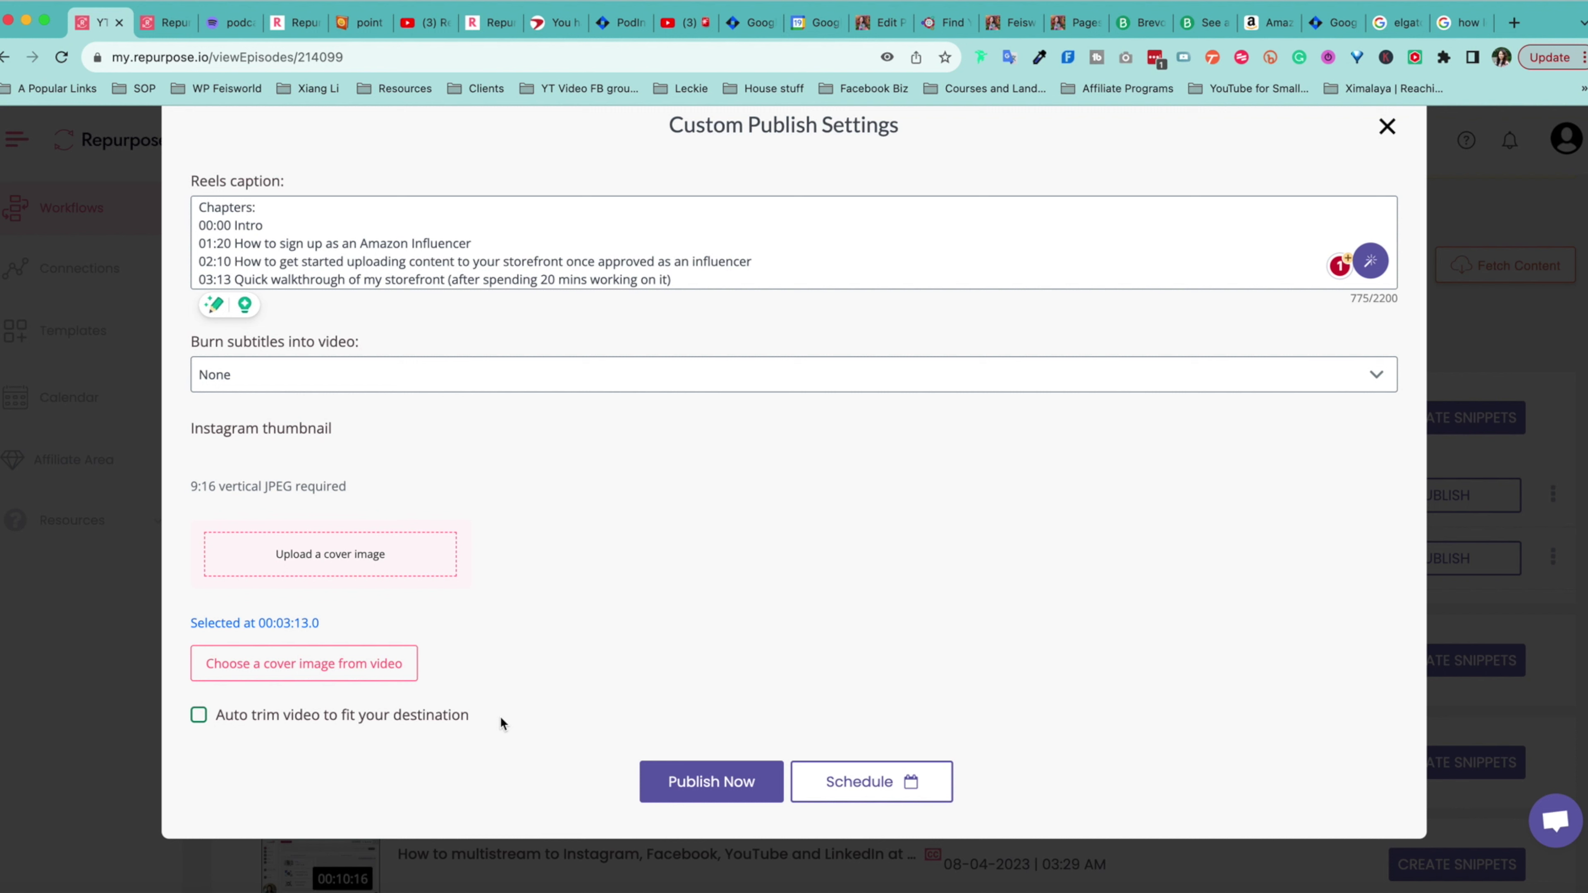
left_click(734, 773)
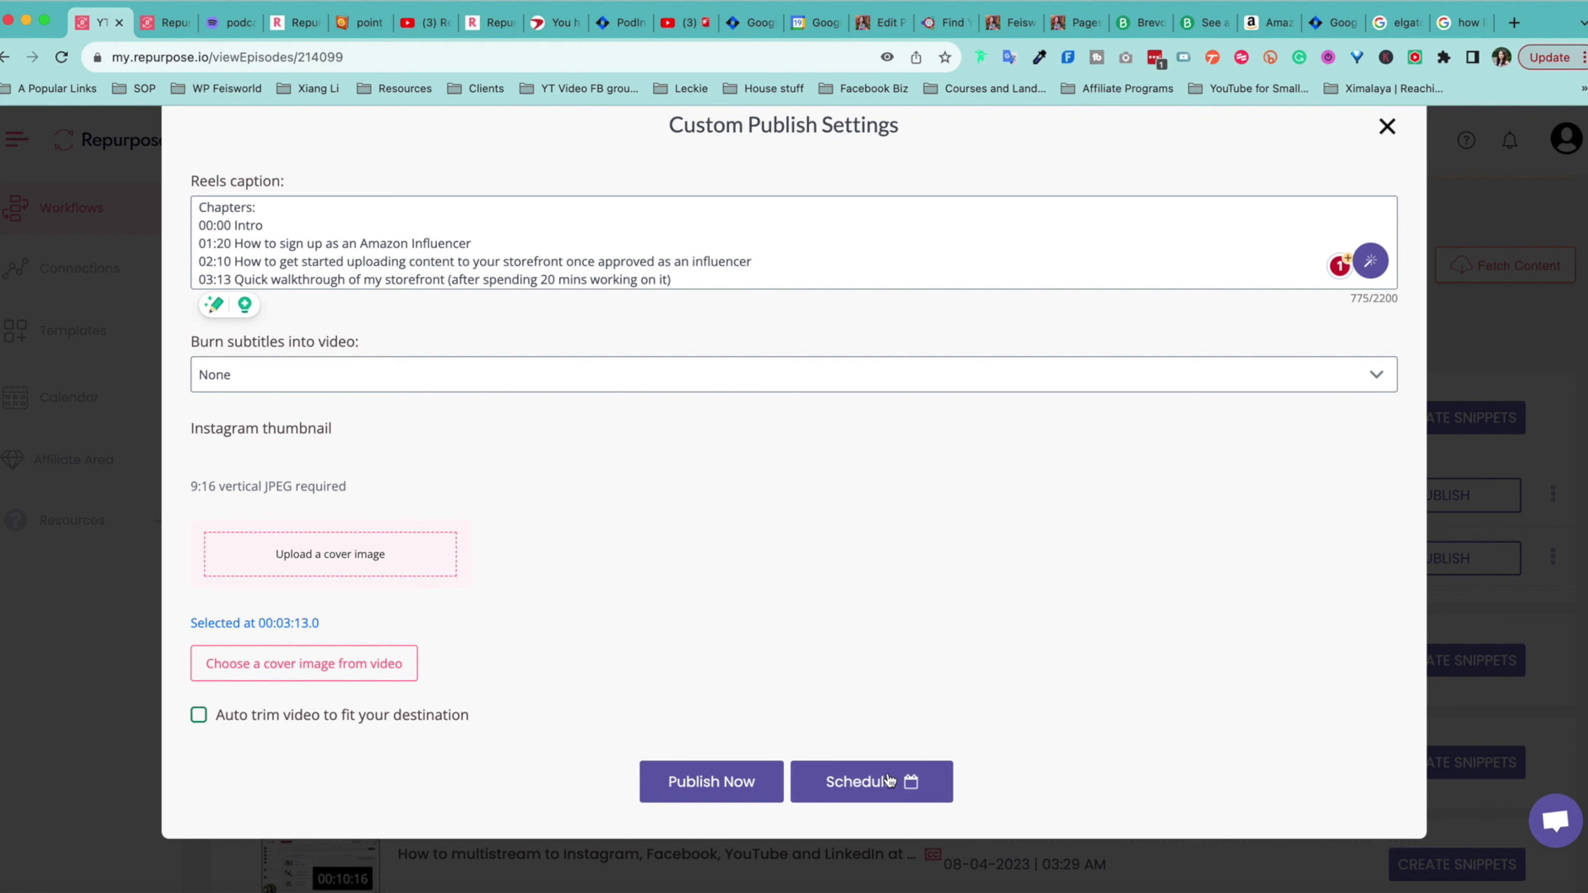
Look over the August 2023 scheduling calendar, then close the publish settings unpublished
left_click(879, 784)
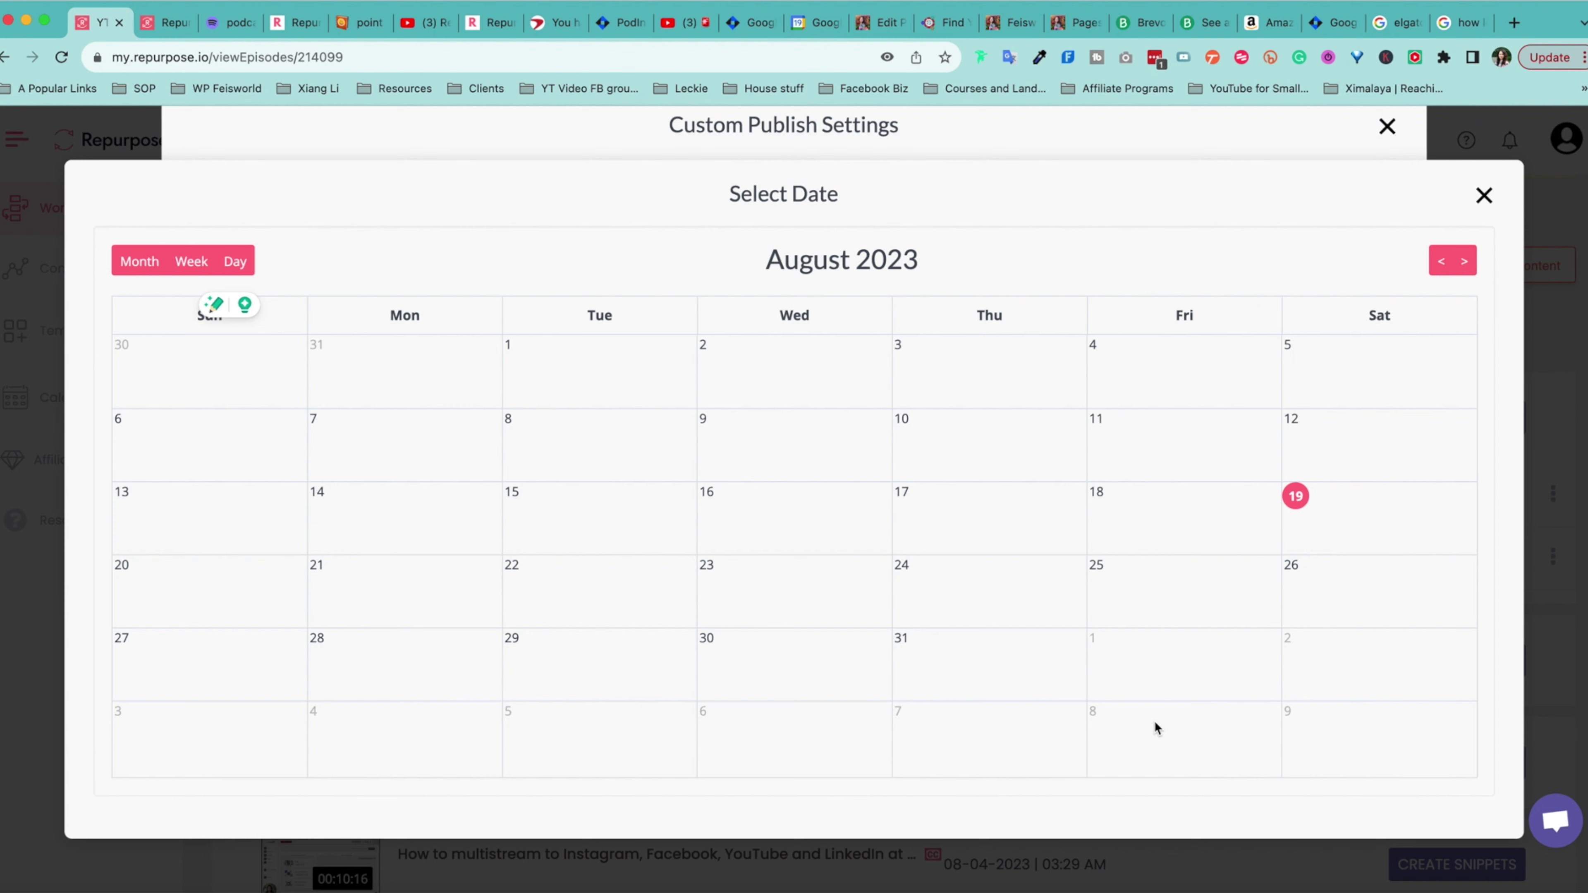
left_click(1486, 194)
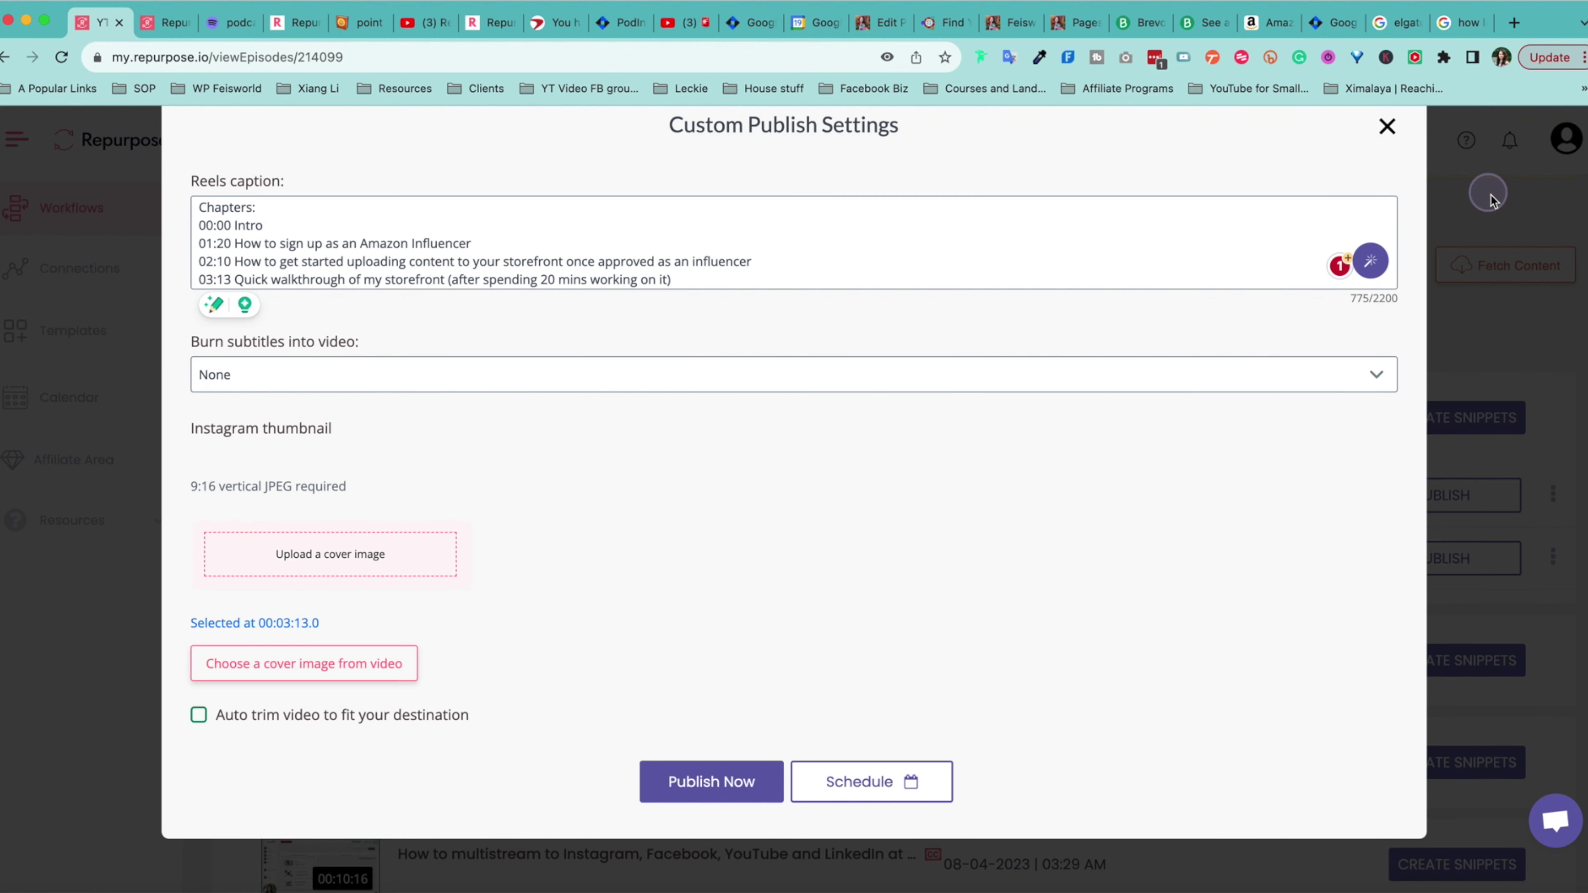
left_click(1386, 127)
scroll(1252, 530, "down", 5)
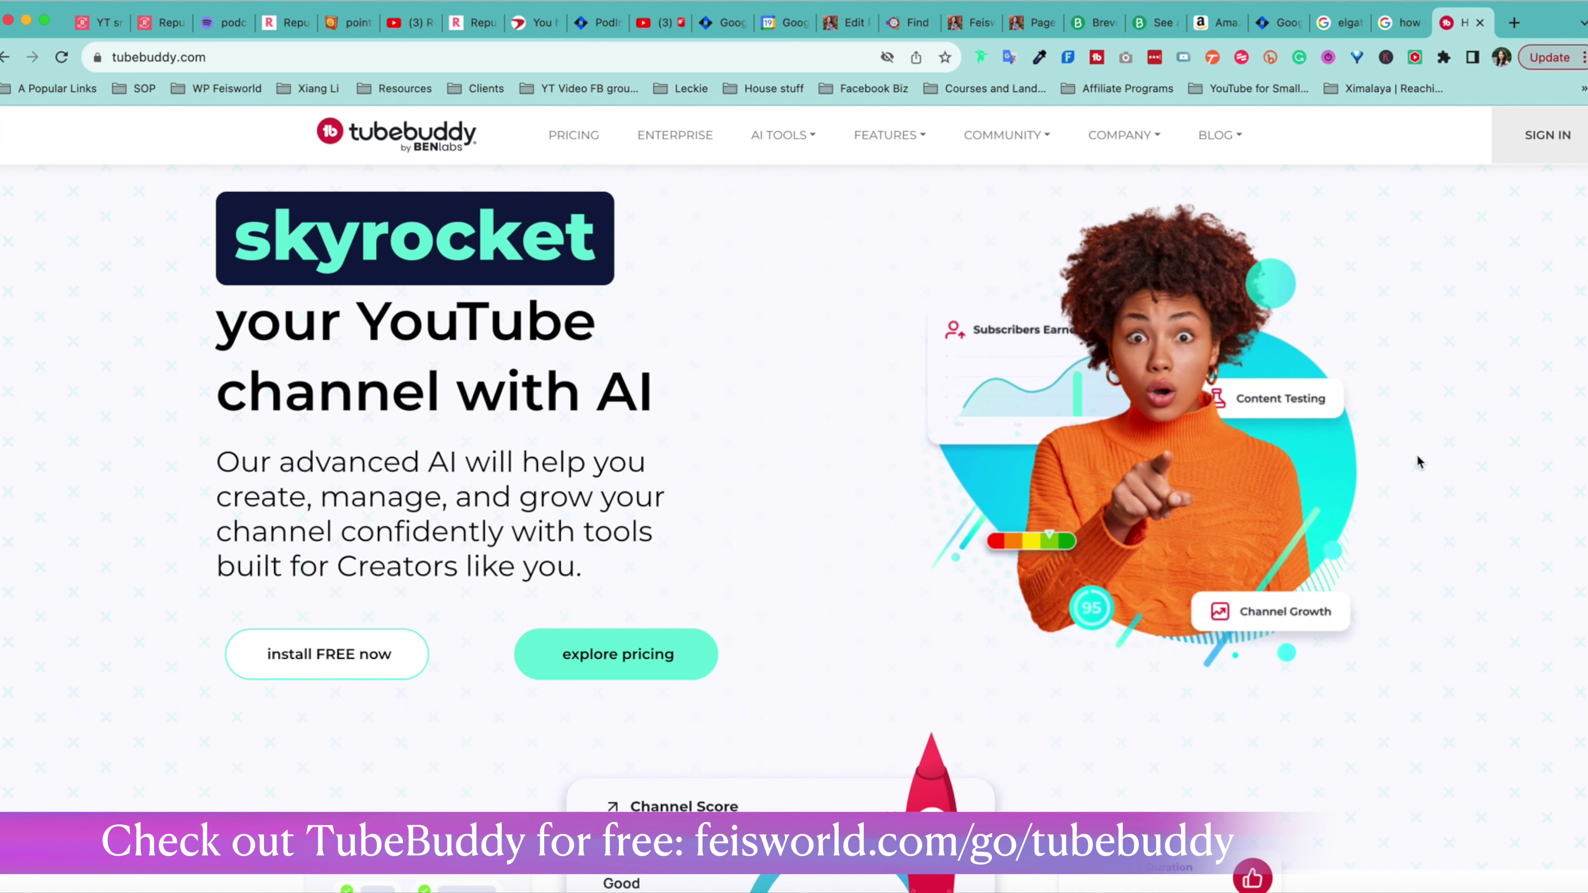
Open TubeBuddy's Suggested Shorts tool from the AI Tools menu
mouse_move(806, 143)
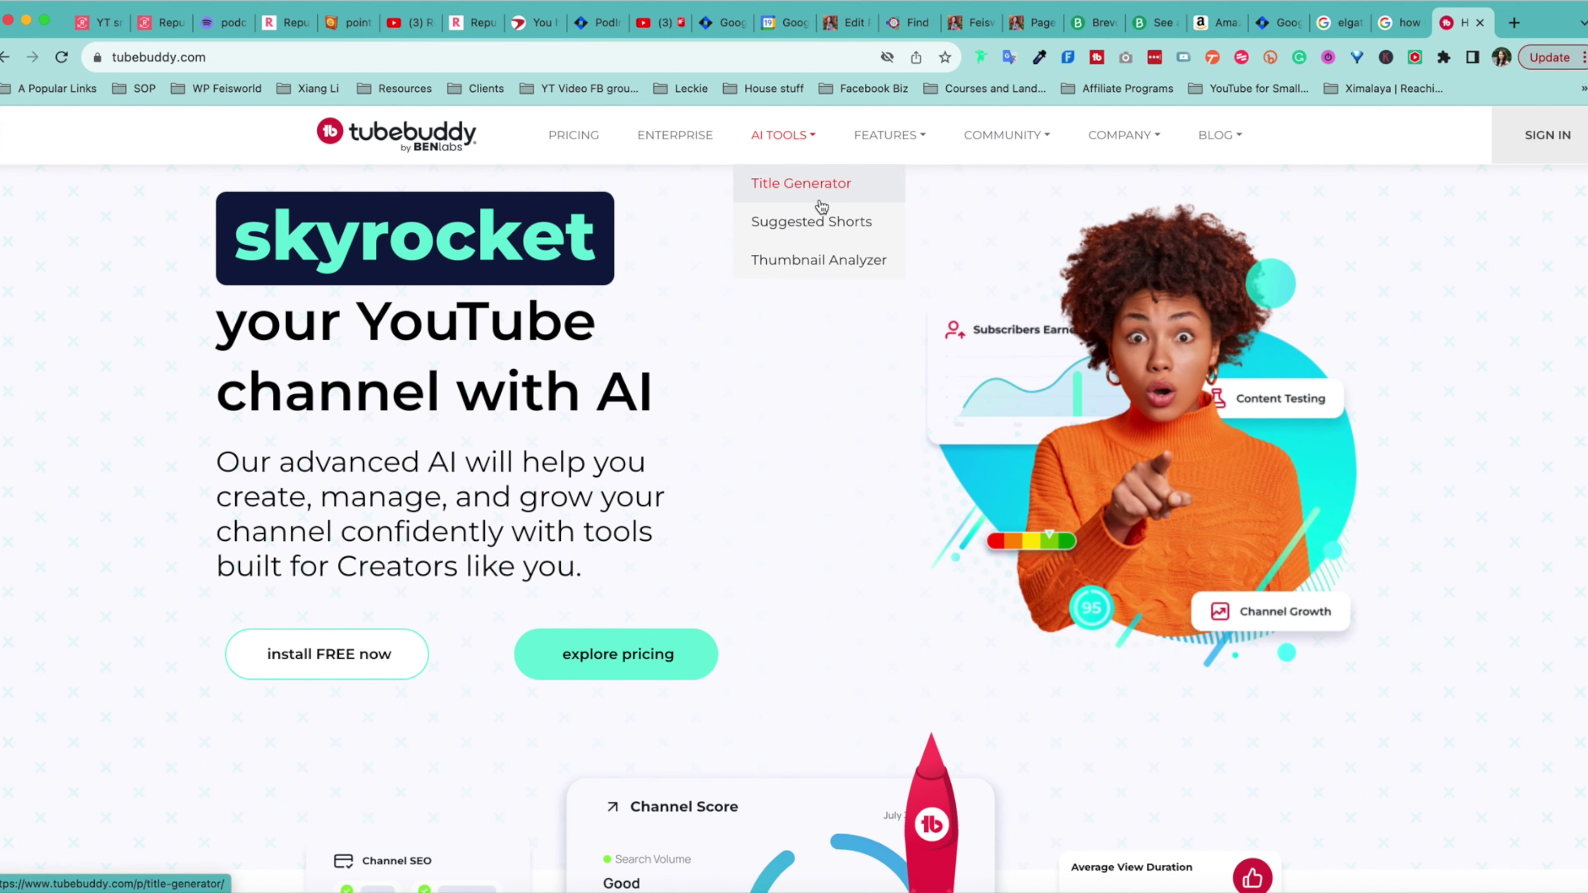
left_click(877, 226)
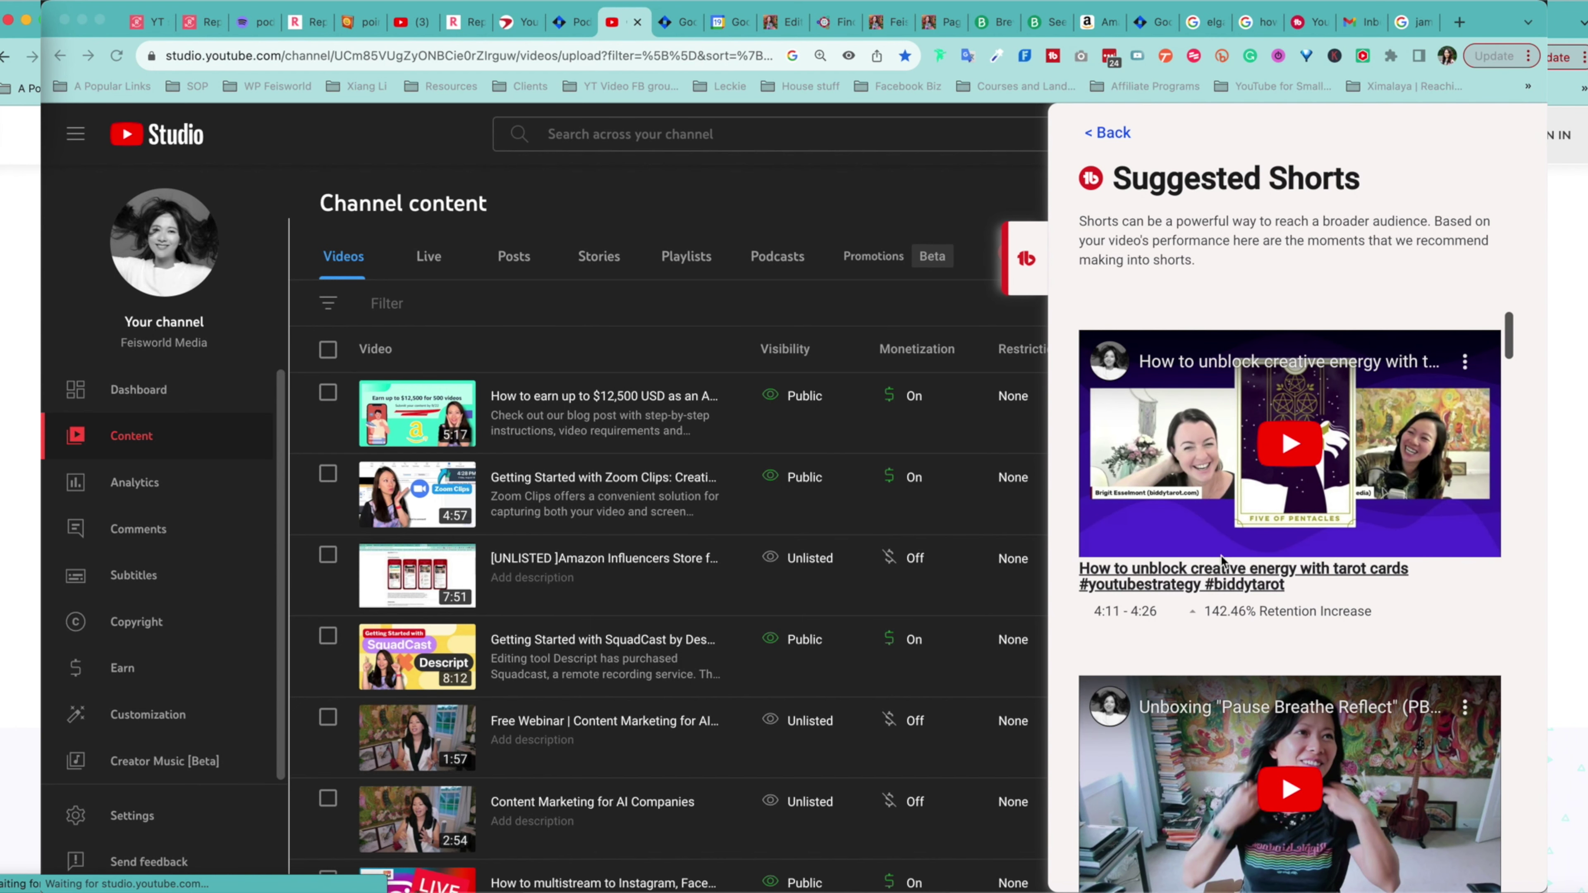
left_click(1366, 599)
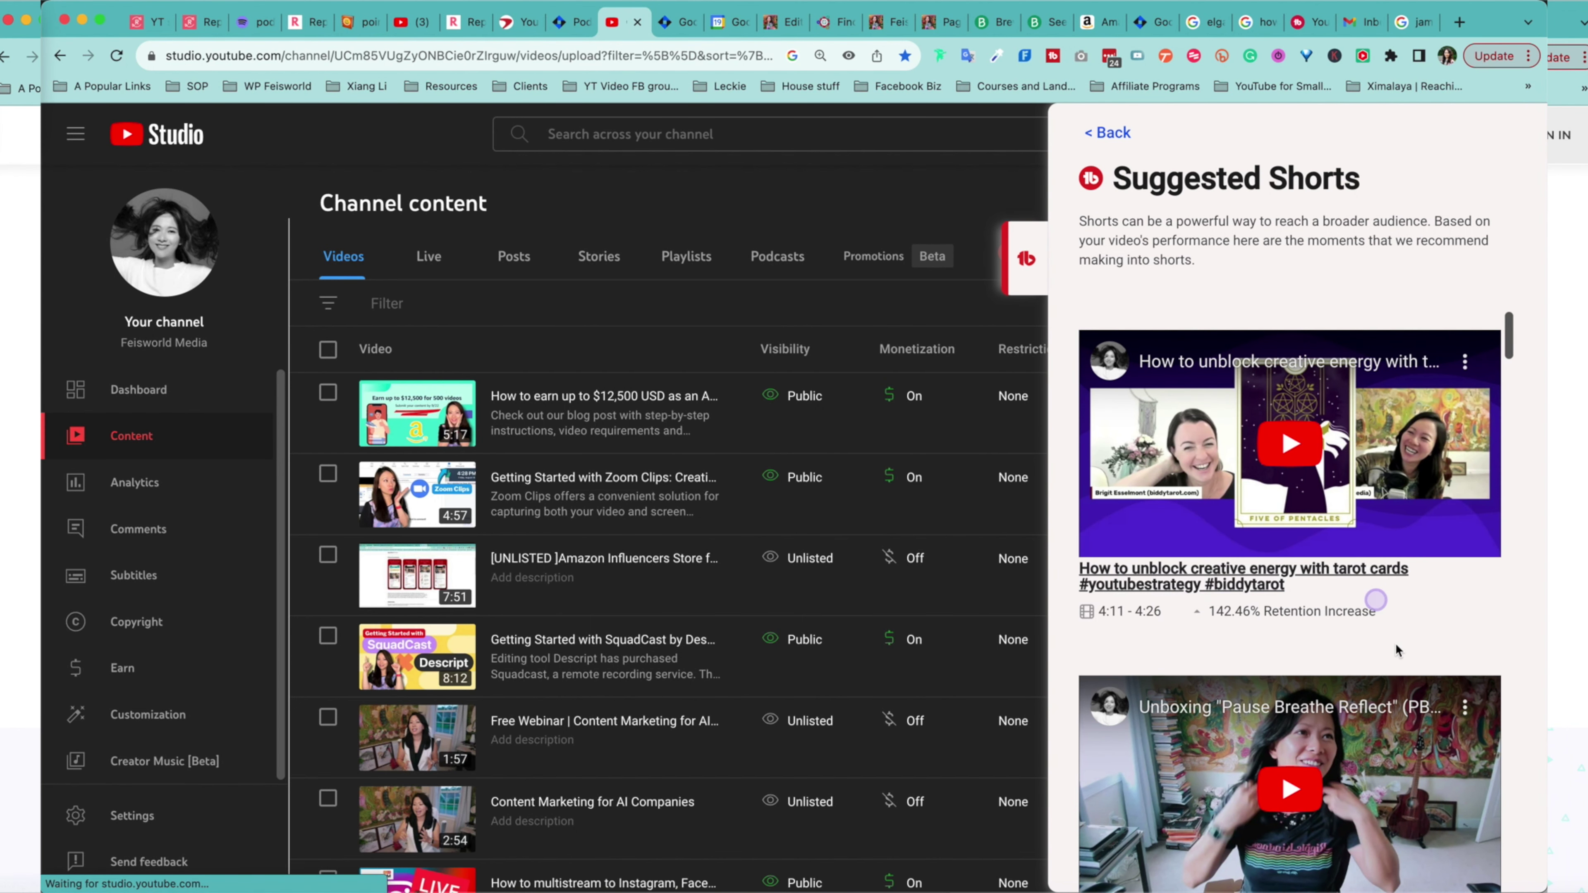
scroll(1395, 643, "down", 6)
triple_click(1193, 527)
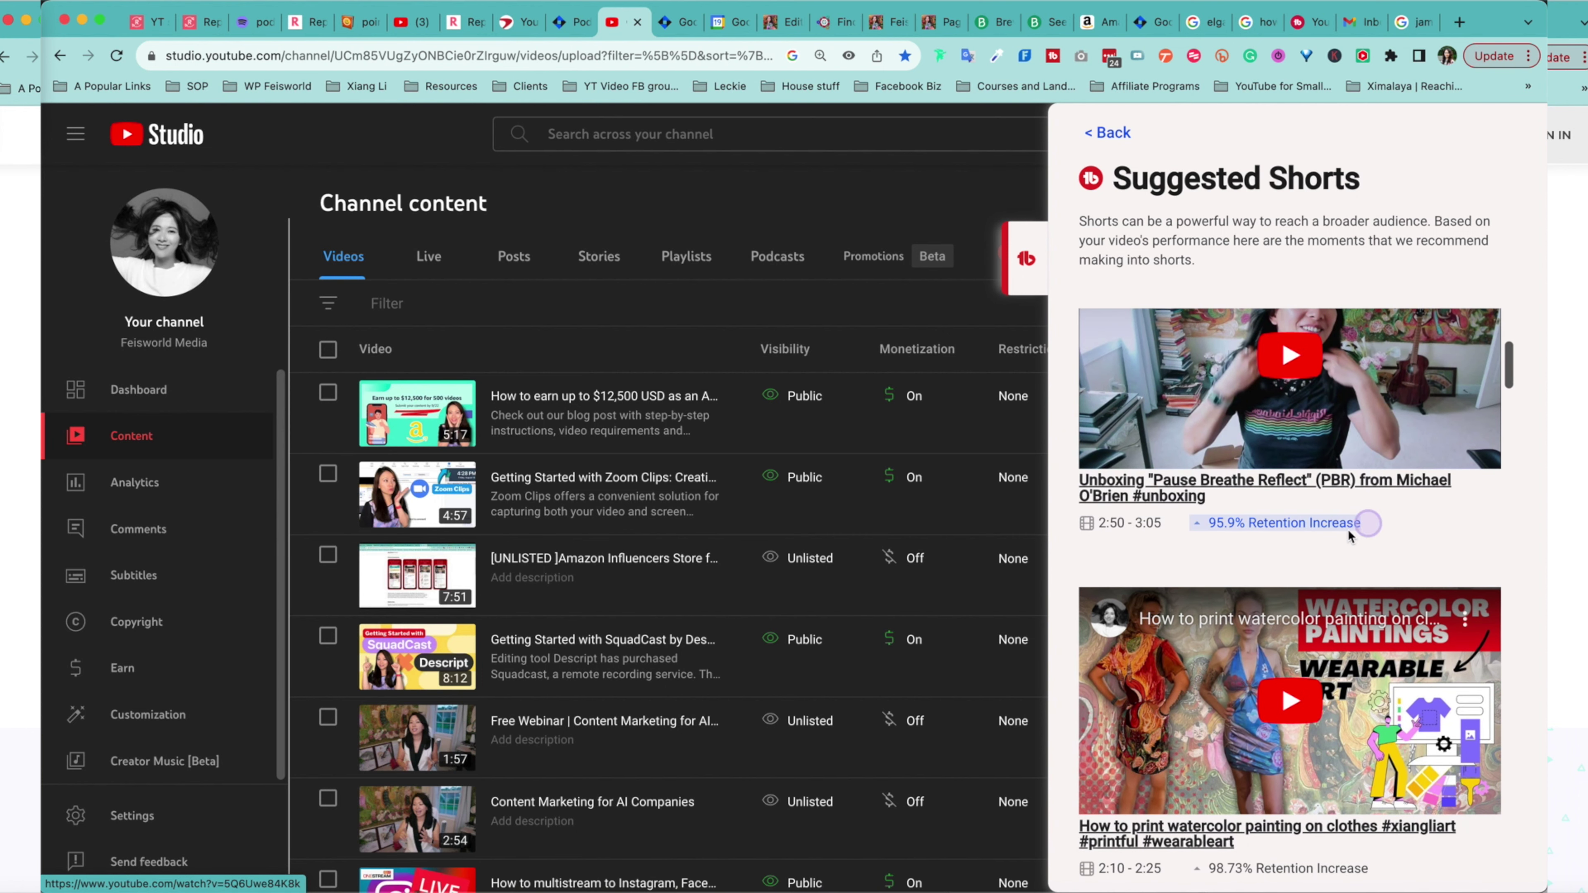
scroll(1272, 597, "down", 5)
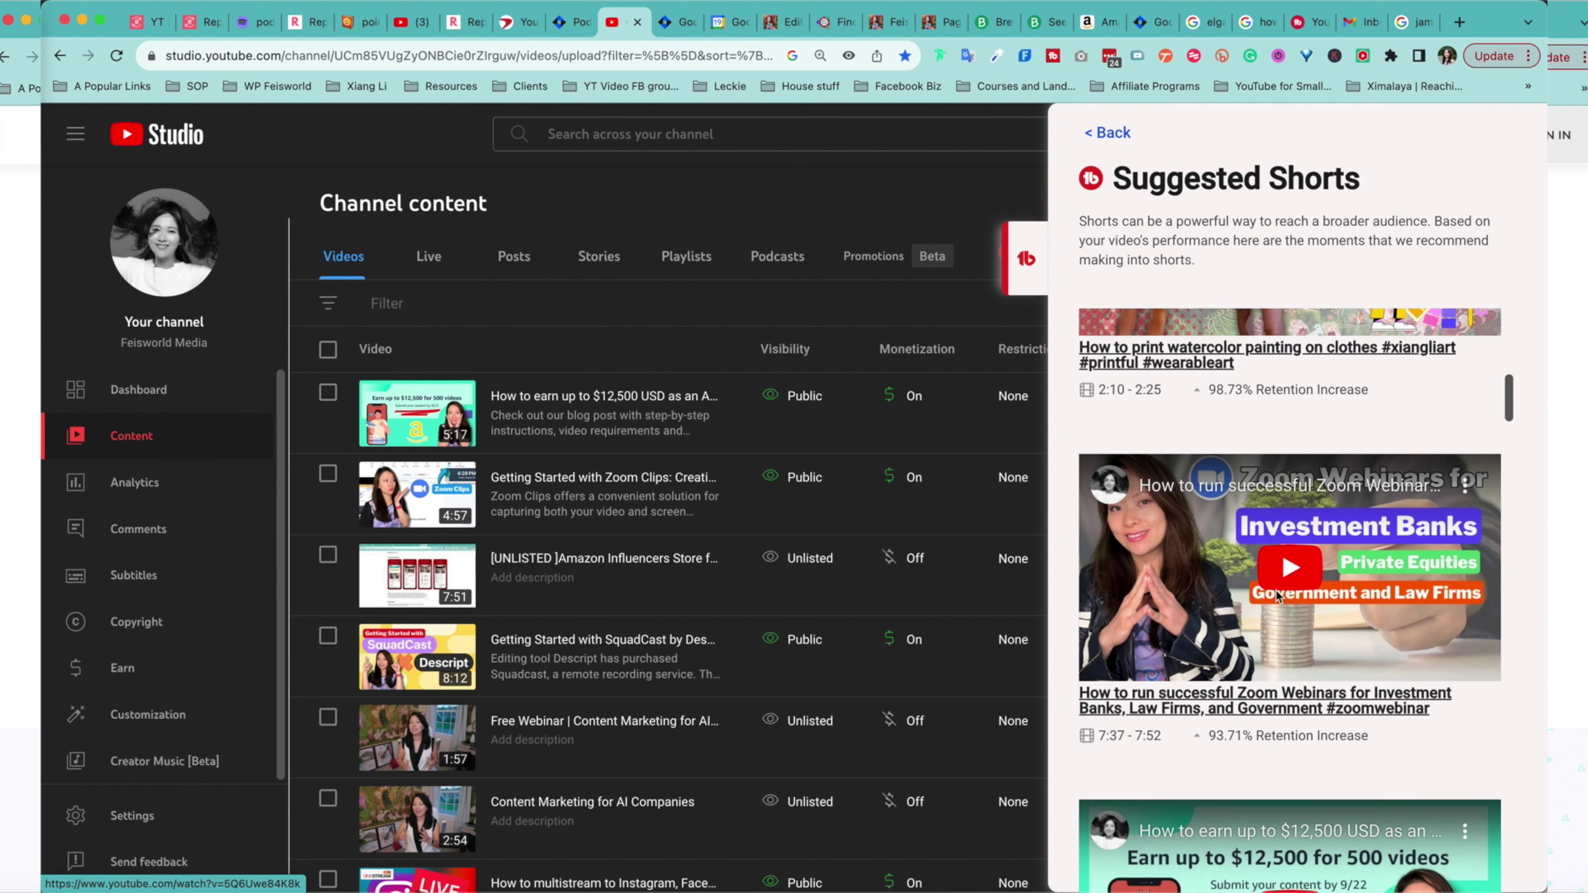
scroll(1275, 590, "down", 1)
left_click(1383, 700)
scroll(1451, 725, "down", 5)
left_click_drag(1080, 560, 1365, 560)
scroll(1419, 625, "down", 4)
scroll(1419, 624, "down", 2)
left_click_drag(1088, 528, 1369, 528)
scroll(1480, 600, "down", 4)
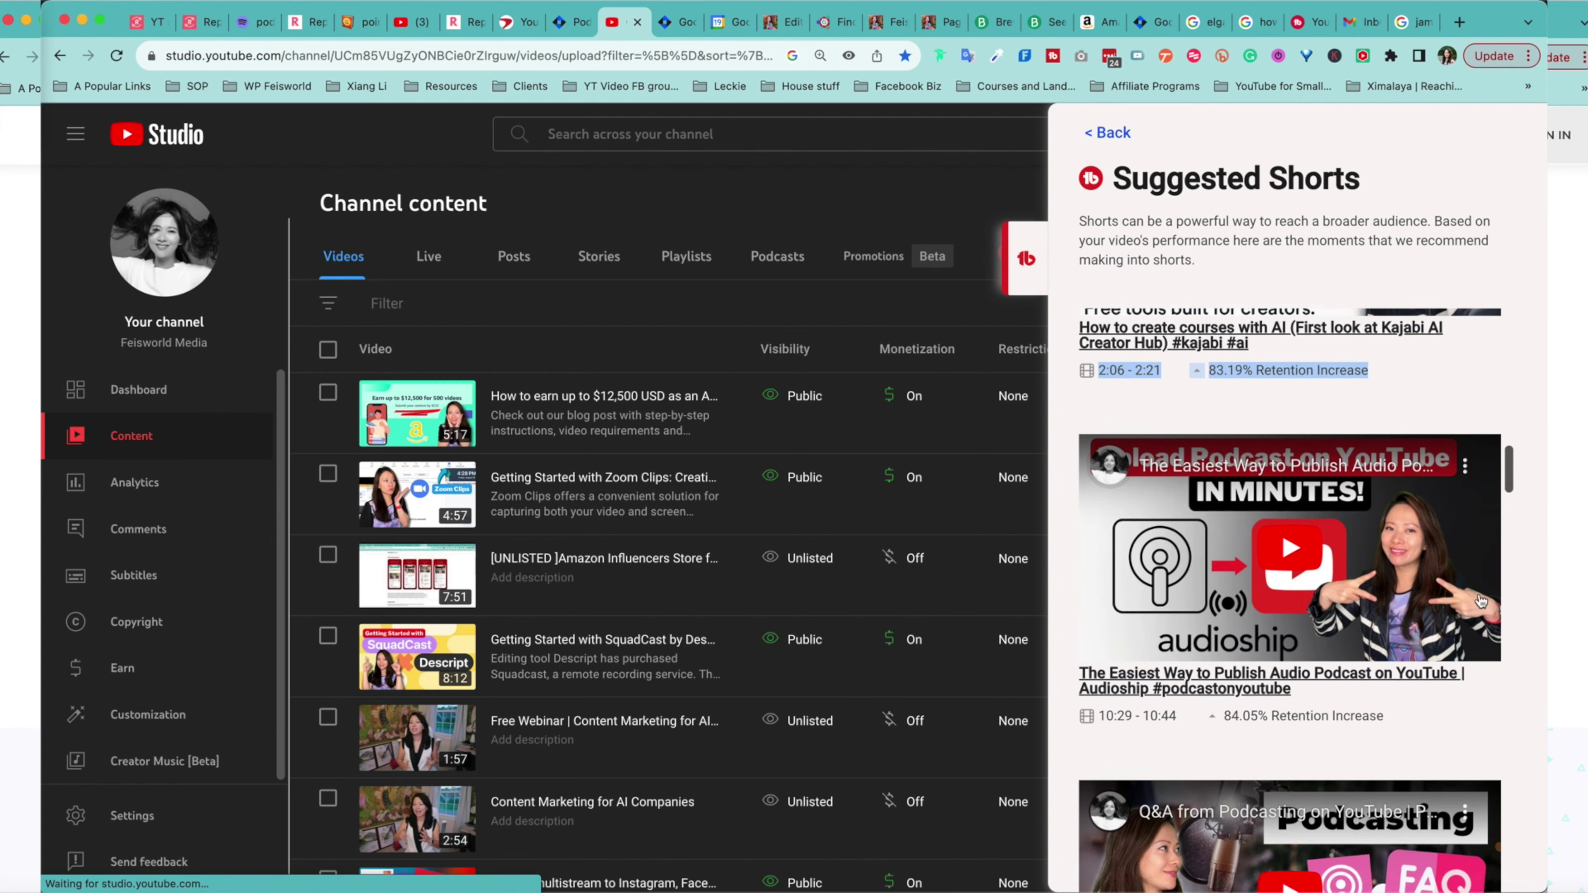